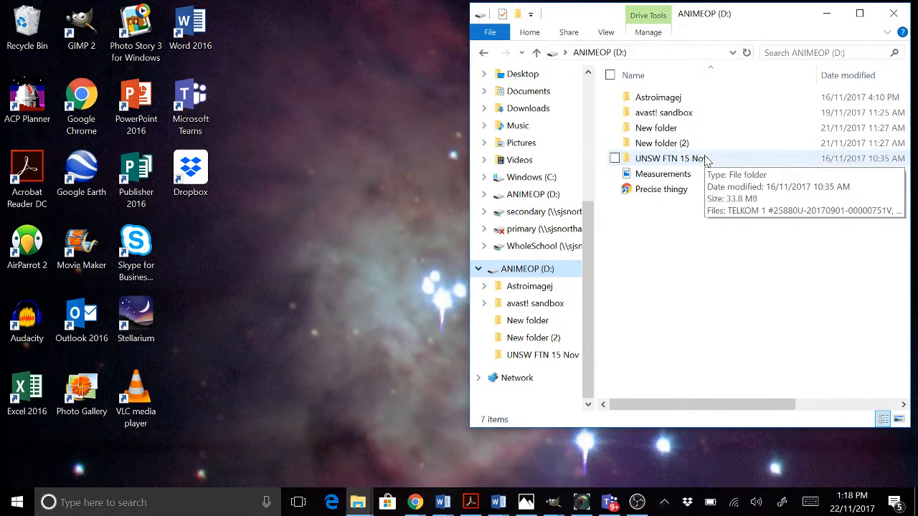
# Step: Look over the FITS image files in the UNSW FTN 15 Nov folder on drive D:
pyautogui.doubleClick(702, 159)
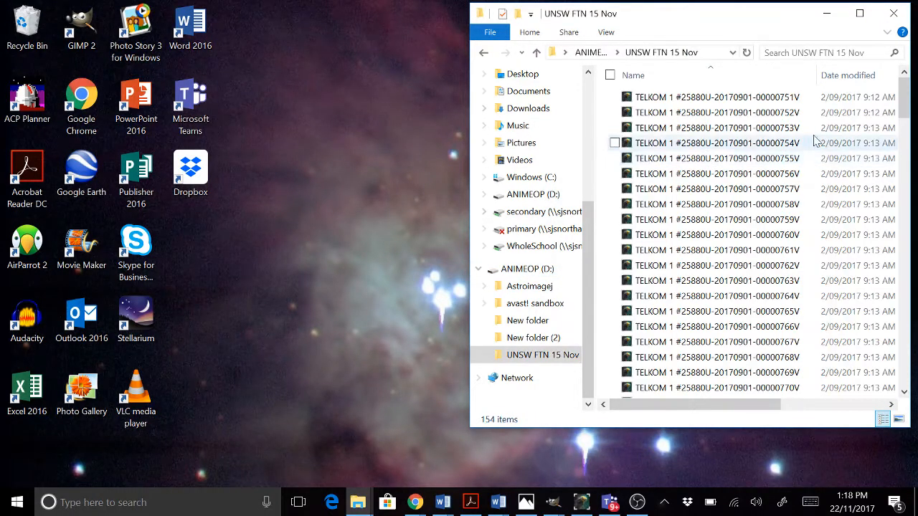
pyautogui.moveTo(764, 405); pyautogui.dragTo(845, 405)
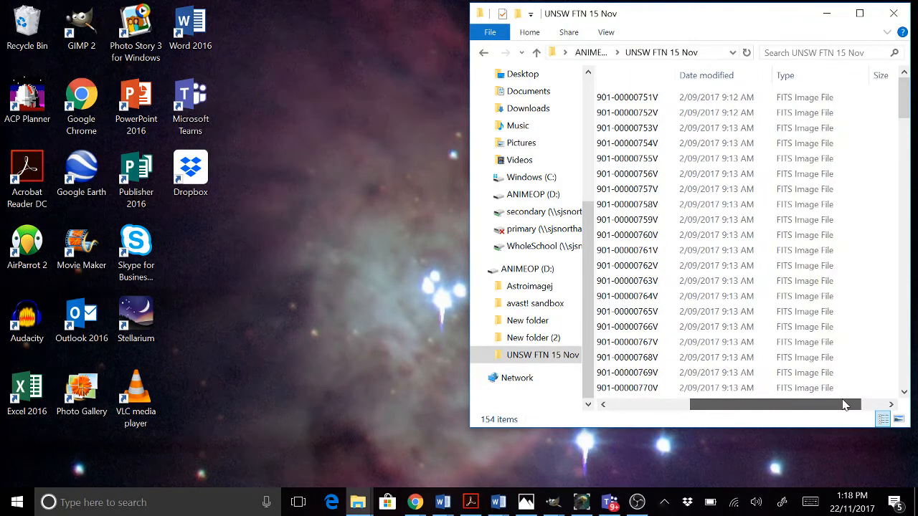
pyautogui.click(591, 53)
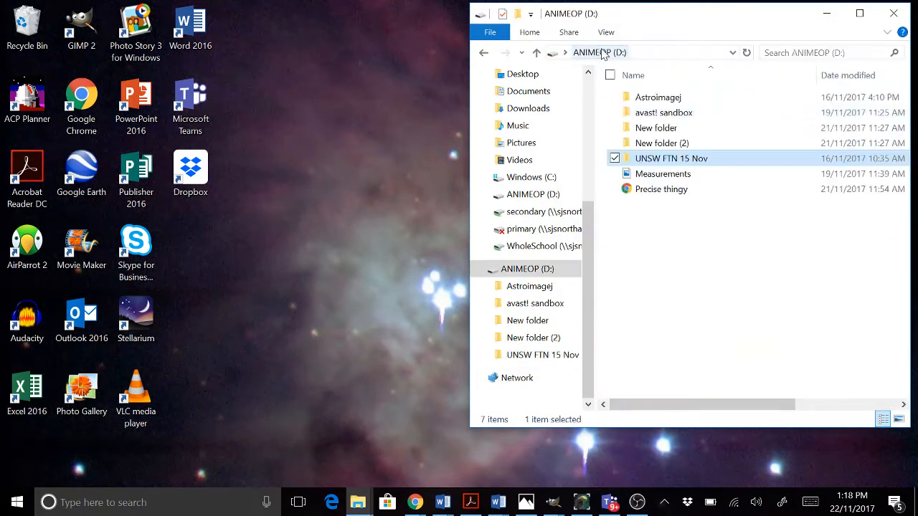
# Step: Launch AstroImageJ from the Astroimagej folder on drive D: and move the file window clear of its toolbar
pyautogui.doubleClick(679, 101)
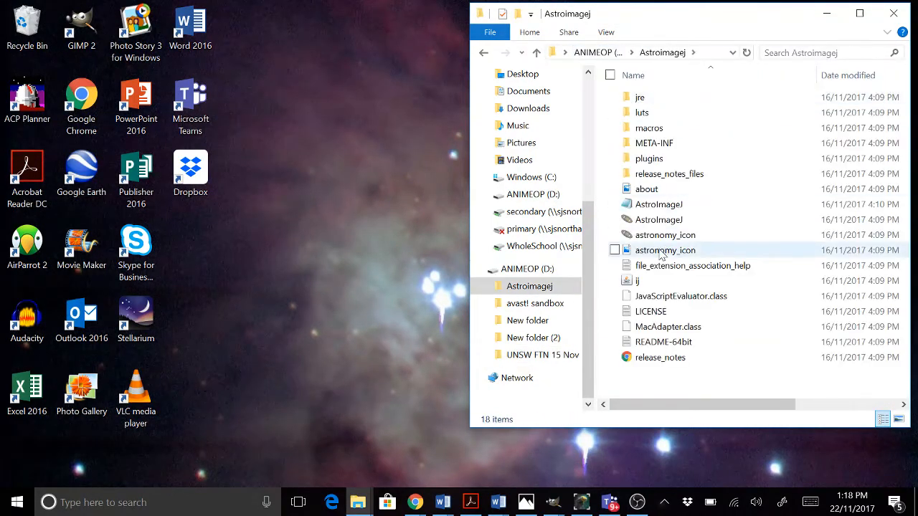
pyautogui.click(675, 224)
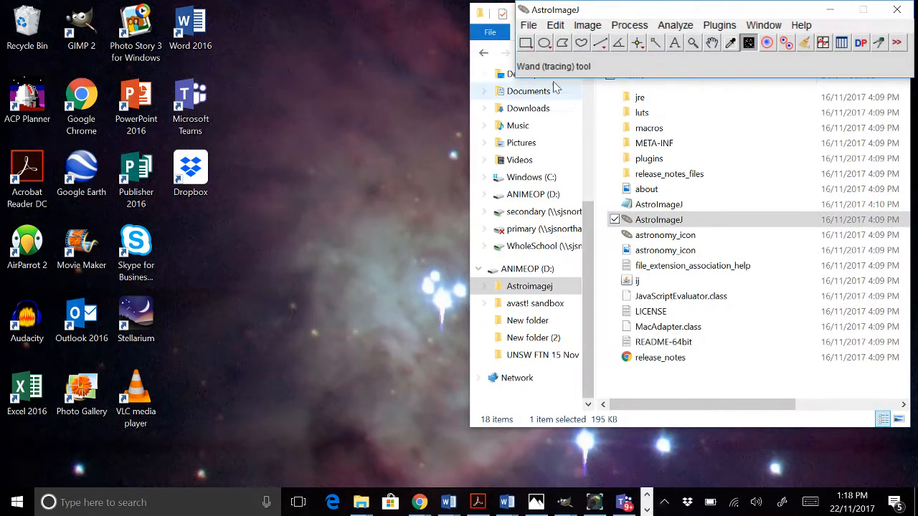
pyautogui.click(496, 11)
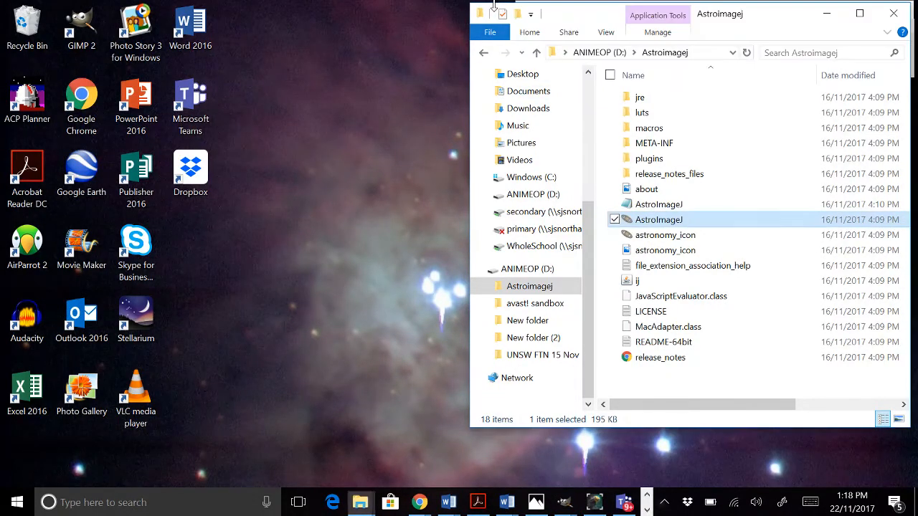
pyautogui.moveTo(578, 14); pyautogui.dragTo(156, 42)
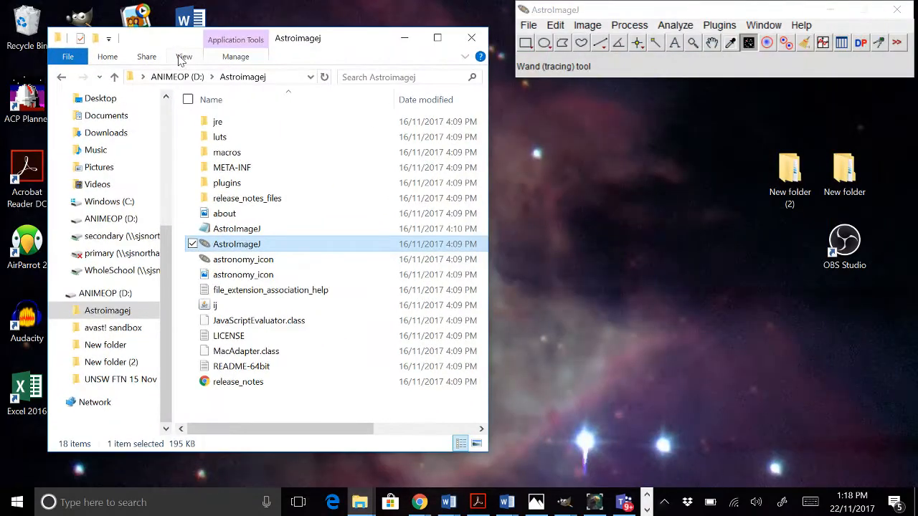
# Step: Load the whole UNSW FTN 15 Nov folder into AstroImageJ as an image stack, without RGB conversion or a virtual stack
pyautogui.click(177, 77)
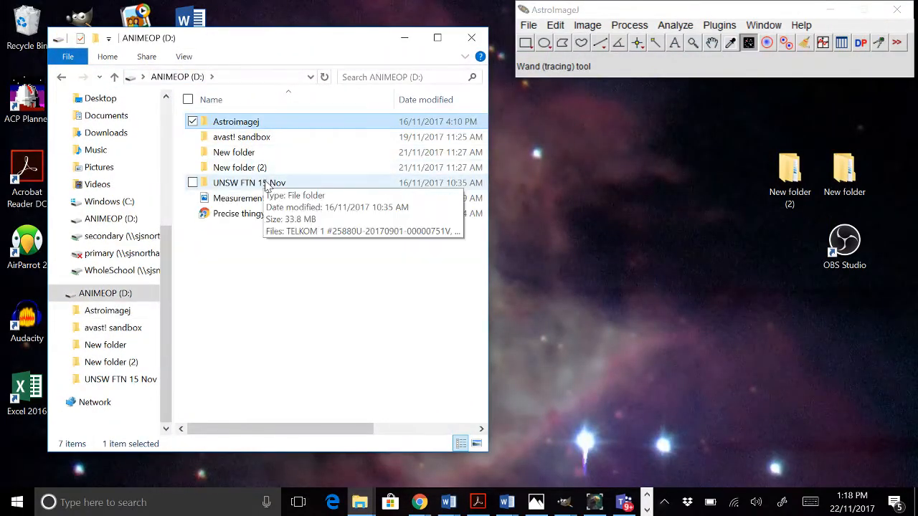
pyautogui.doubleClick(266, 183)
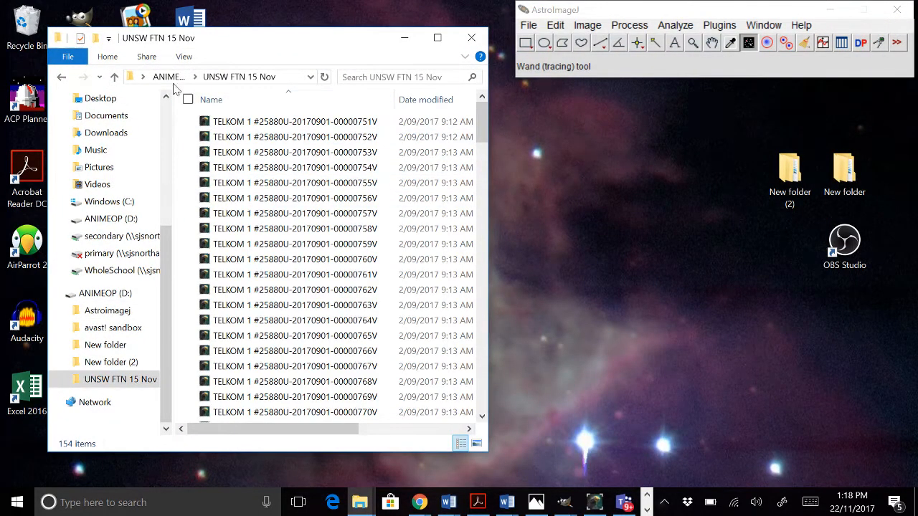
pyautogui.press('BackSpace')
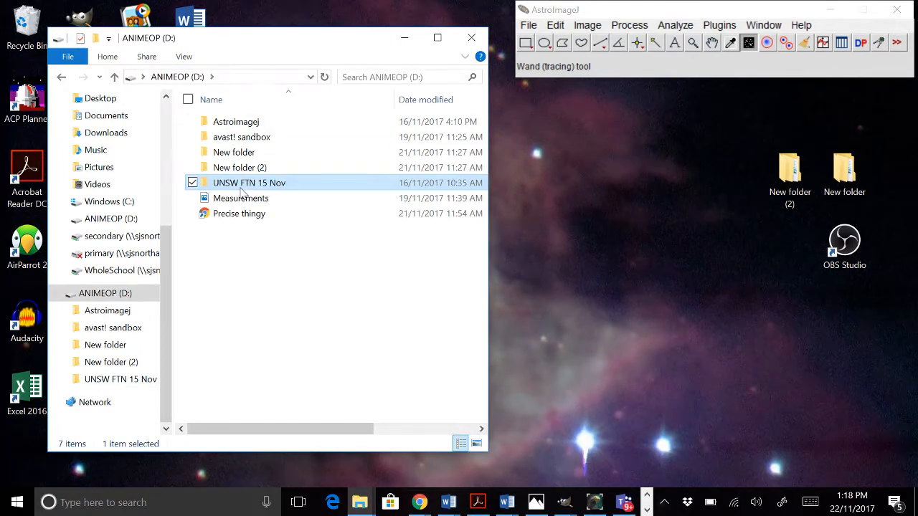
pyautogui.moveTo(241, 191); pyautogui.dragTo(730, 59)
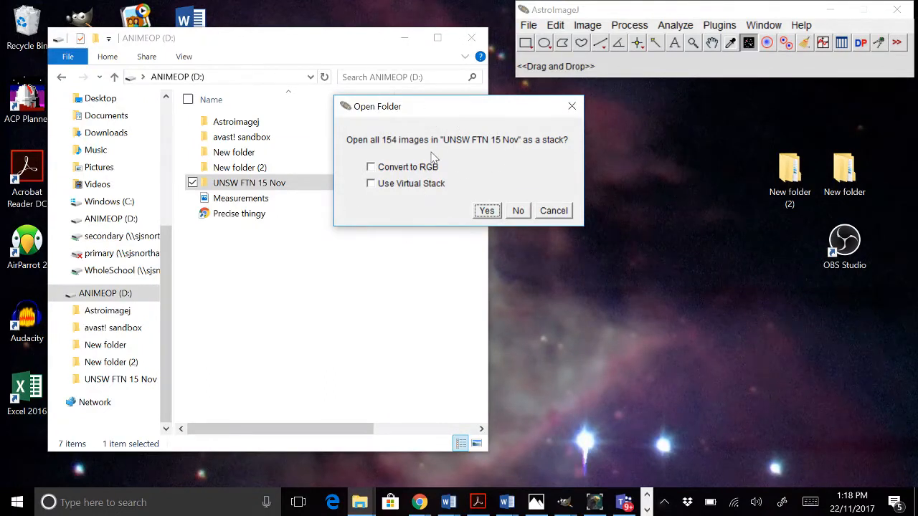
pyautogui.click(492, 211)
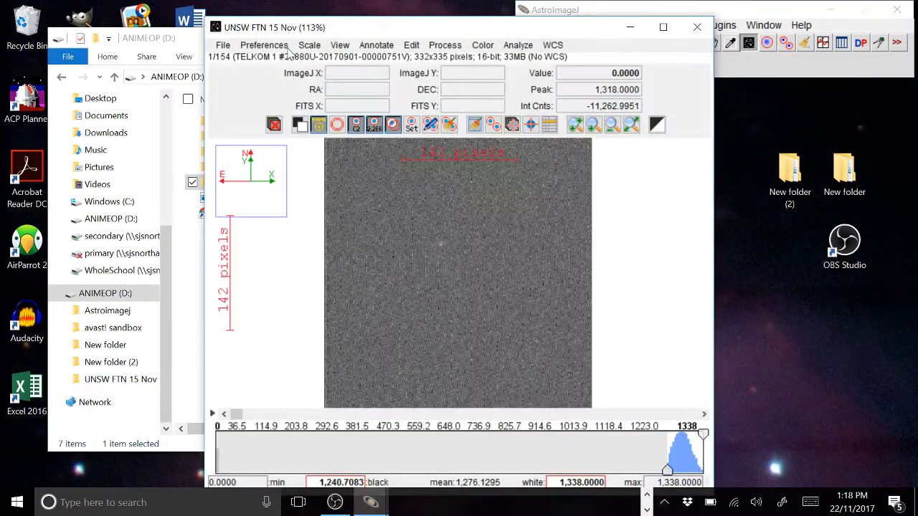
# Step: Place the stack window beside the AstroImageJ toolbar and browse the slices up to 46, returning to the first slice
pyautogui.moveTo(343, 32); pyautogui.dragTo(139, 17)
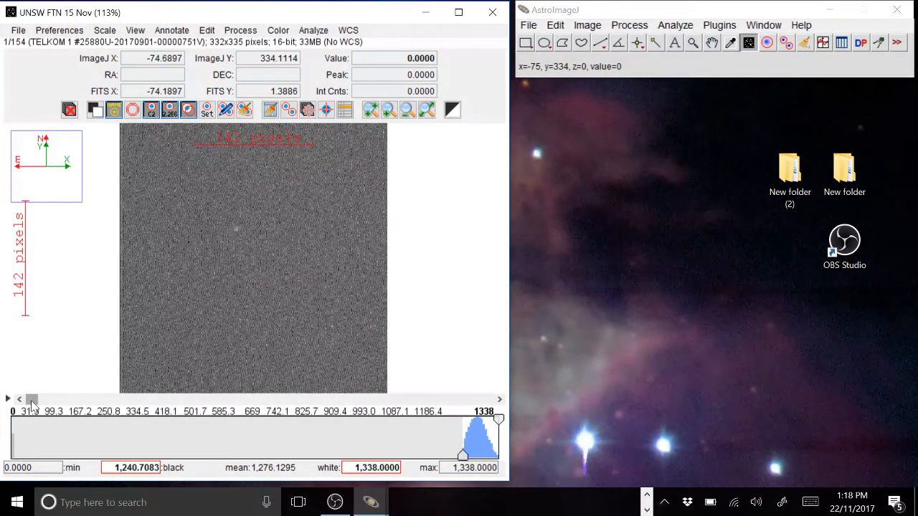
pyautogui.moveTo(31, 404); pyautogui.dragTo(165, 331)
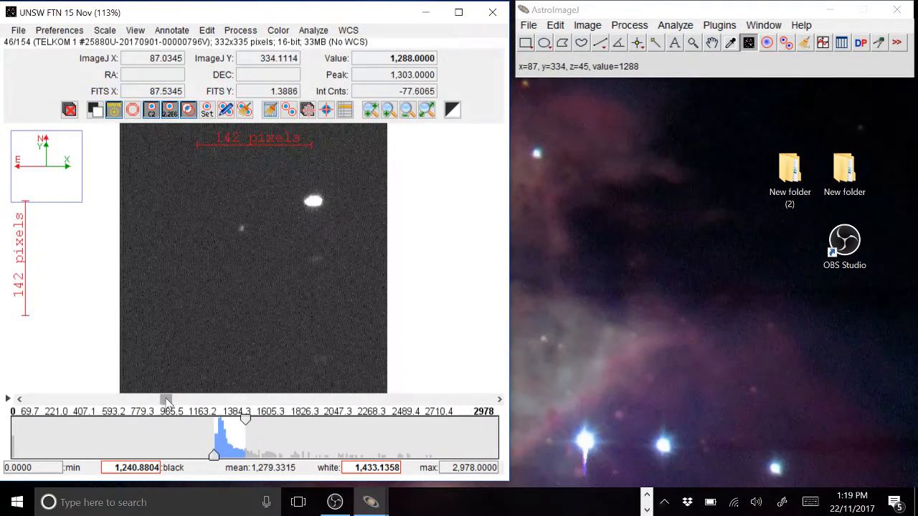
pyautogui.moveTo(165, 401); pyautogui.dragTo(21, 399)
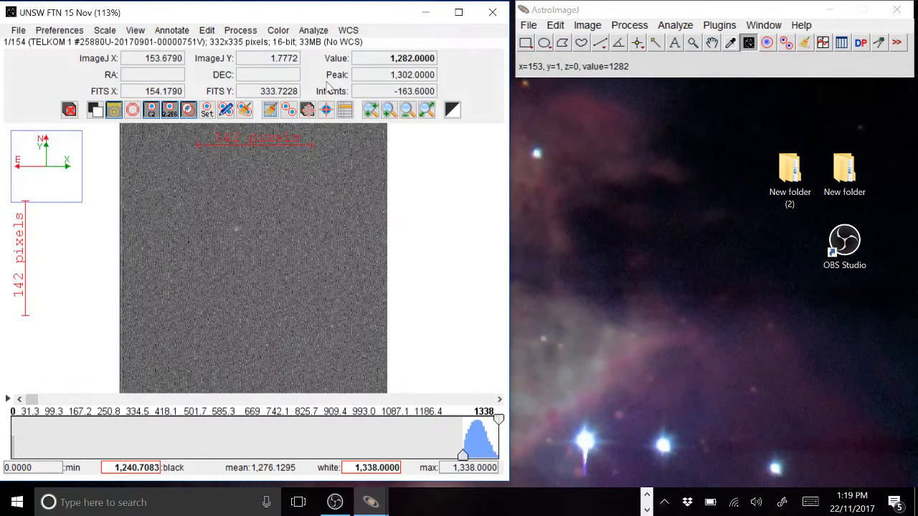
# Step: Configure a multi-aperture measurement covering slices 1 to 154, with reuse of previous apertures turned off
pyautogui.click(290, 114)
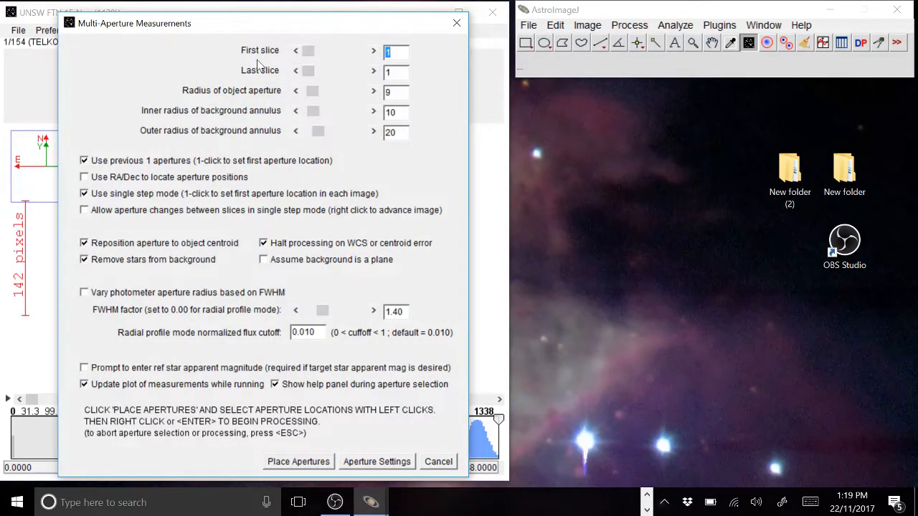
pyautogui.moveTo(309, 72); pyautogui.dragTo(377, 79)
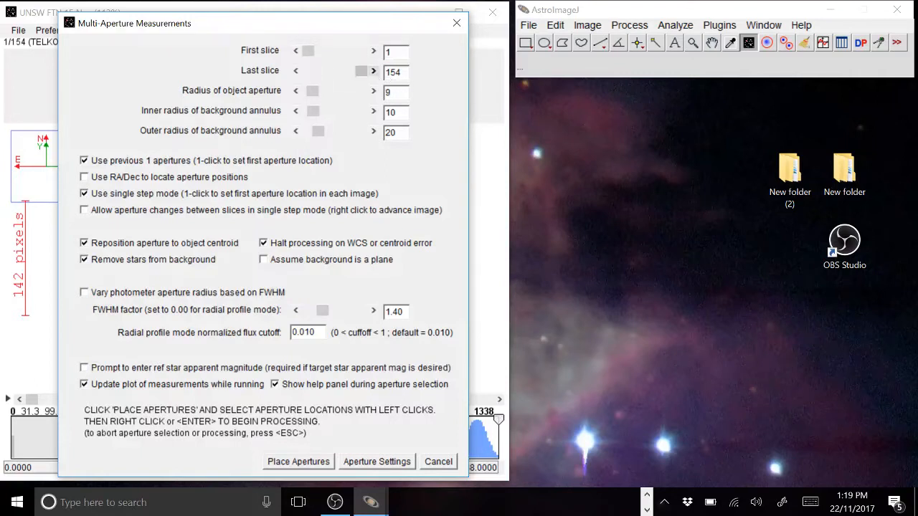
pyautogui.click(296, 71)
pyautogui.click(296, 71)
pyautogui.click(373, 71)
pyautogui.click(106, 161)
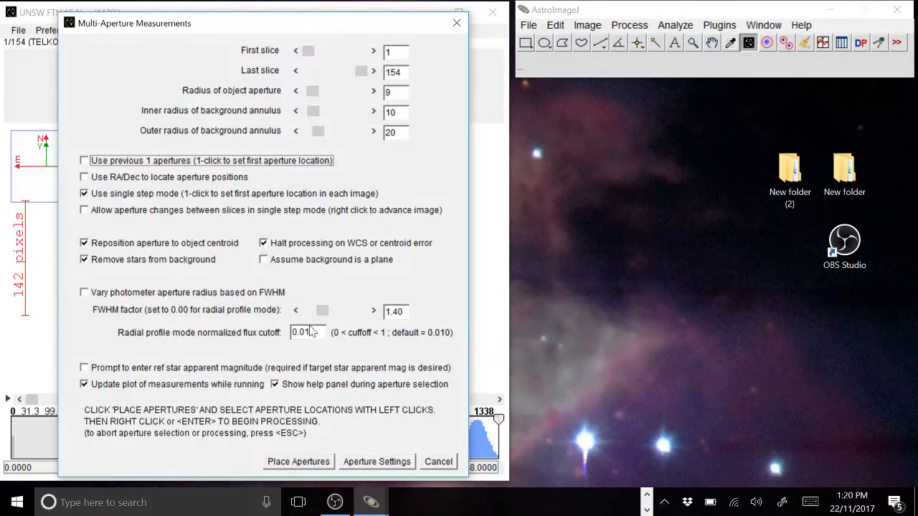
# Step: Place a single aperture on the faint target near the centre of the first slice and start the measurement
pyautogui.click(298, 461)
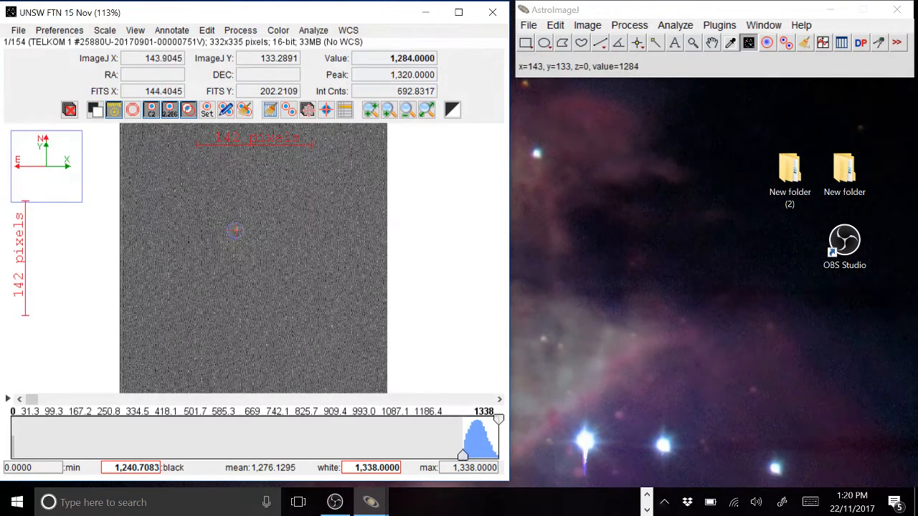
pyautogui.click(236, 230)
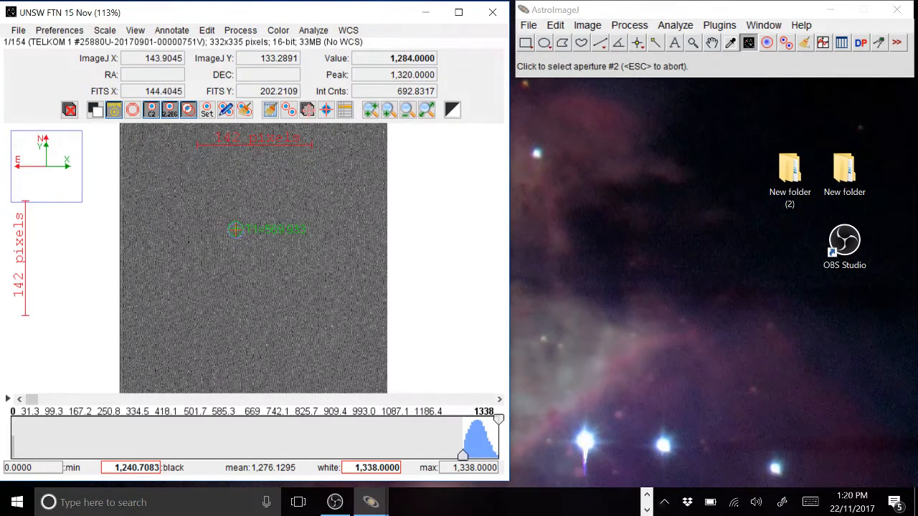
pyautogui.rightClick(403, 210)
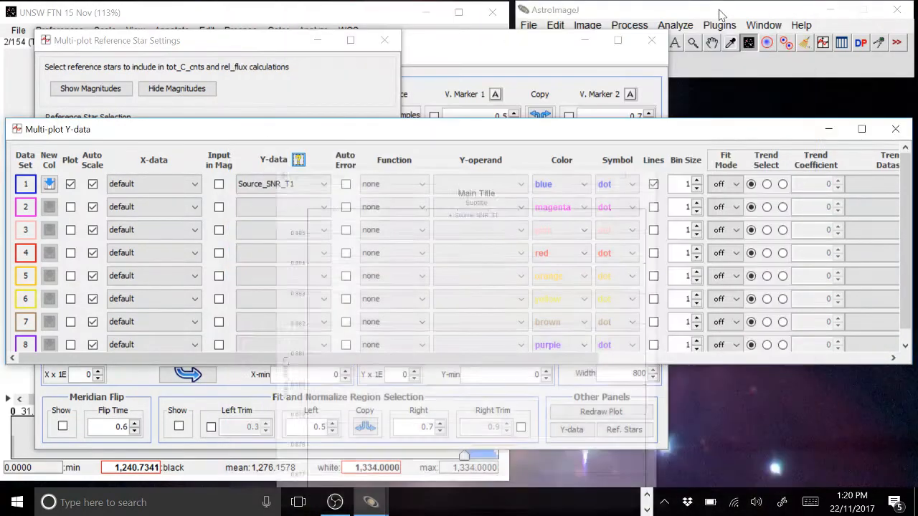
# Step: Minimize the Multi-plot windows and move the Measurements table beside the image stack
pyautogui.click(724, 16)
pyautogui.click(317, 41)
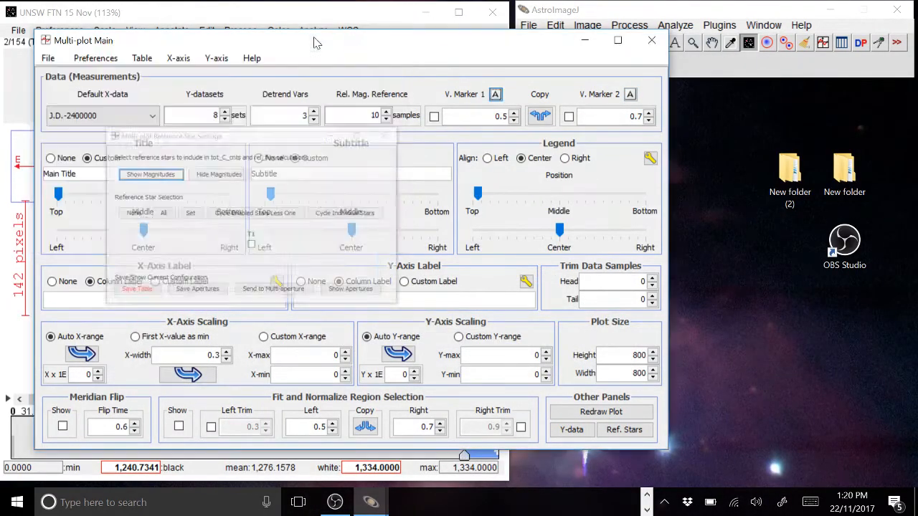
pyautogui.click(585, 42)
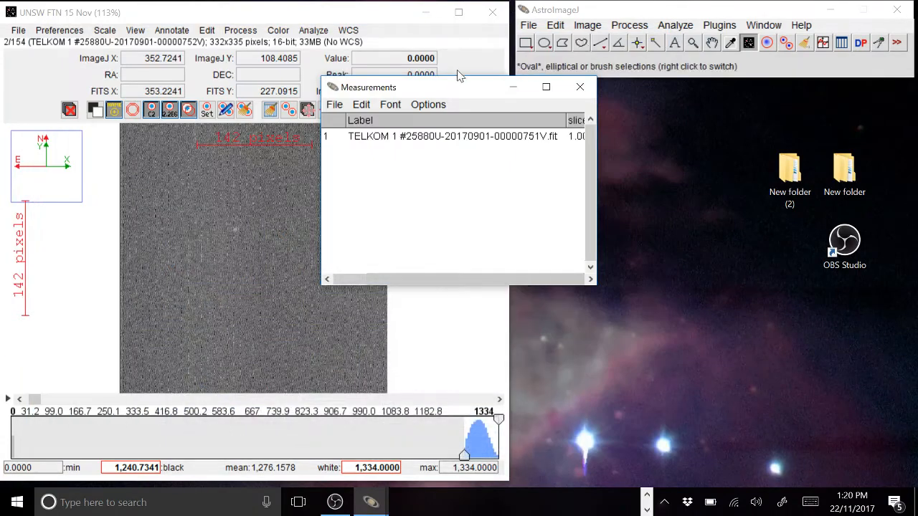
pyautogui.moveTo(444, 91); pyautogui.dragTo(693, 100)
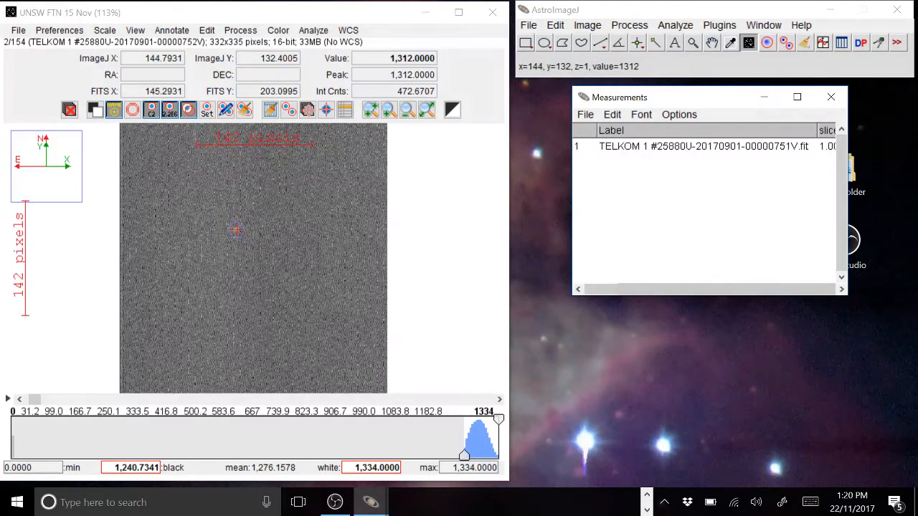
# Step: Place the measurement aperture on the faint target near the image centre in each slice from 2 to 48
pyautogui.click(236, 229)
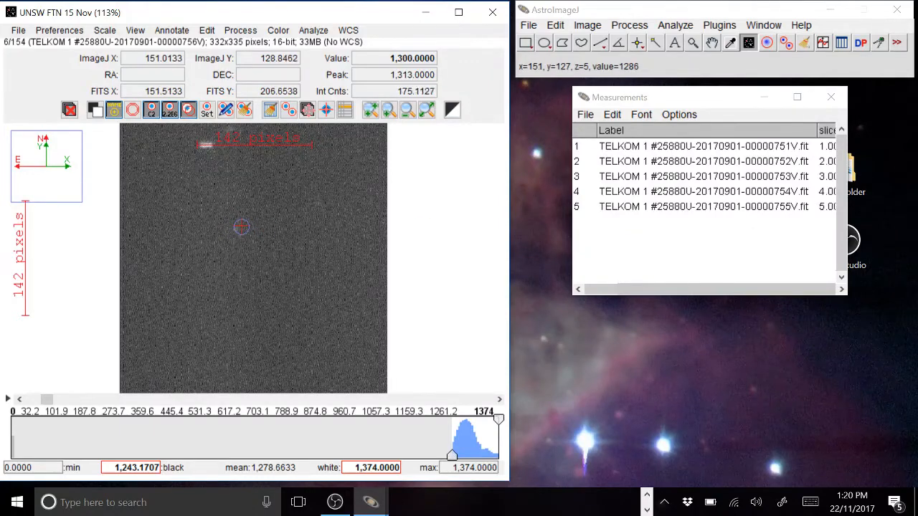
pyautogui.click(237, 229)
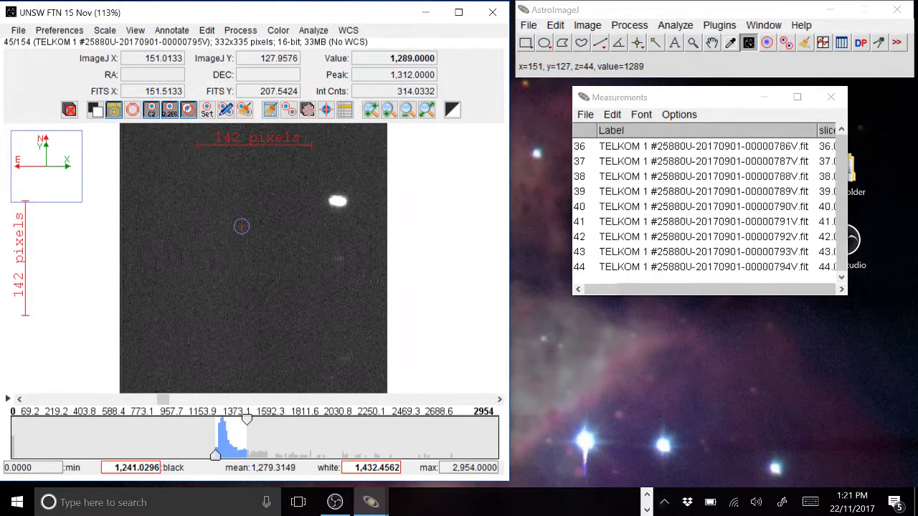
pyautogui.click(240, 226)
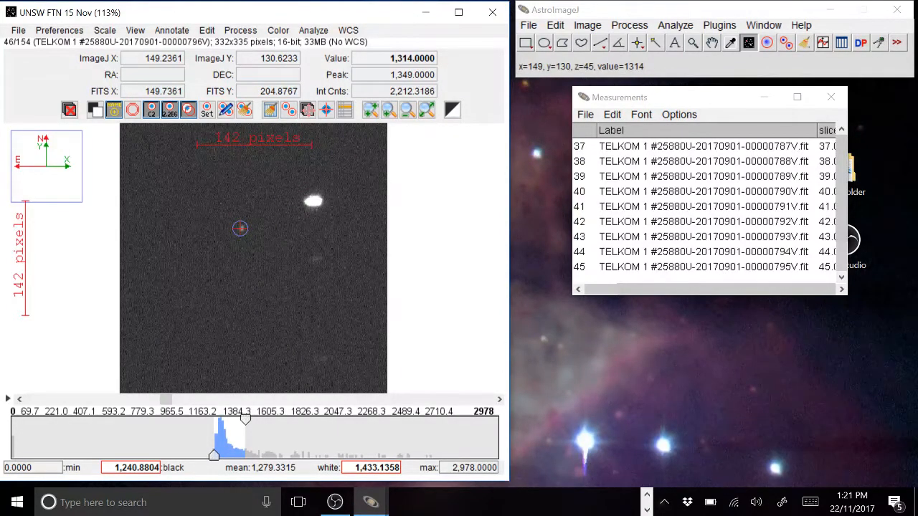
pyautogui.click(240, 228)
pyautogui.scroll(5, 241, 228)
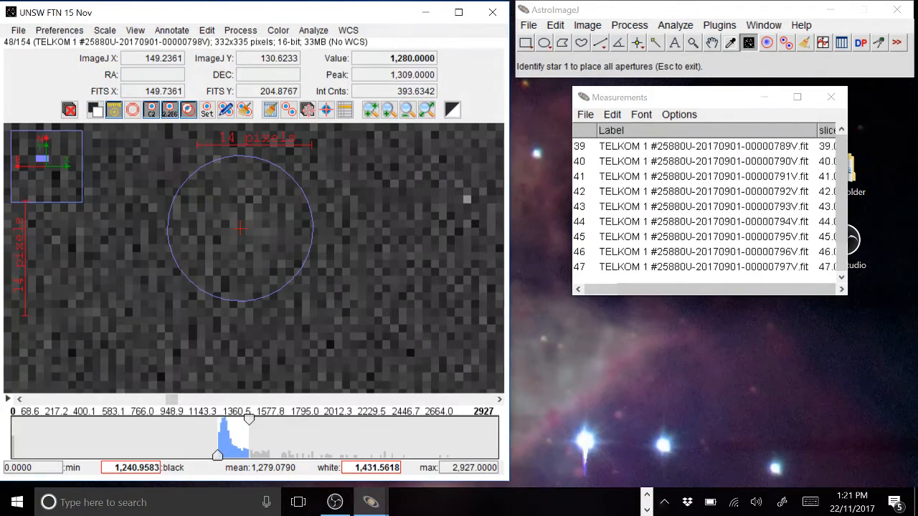
pyautogui.scroll(-6, 240, 228)
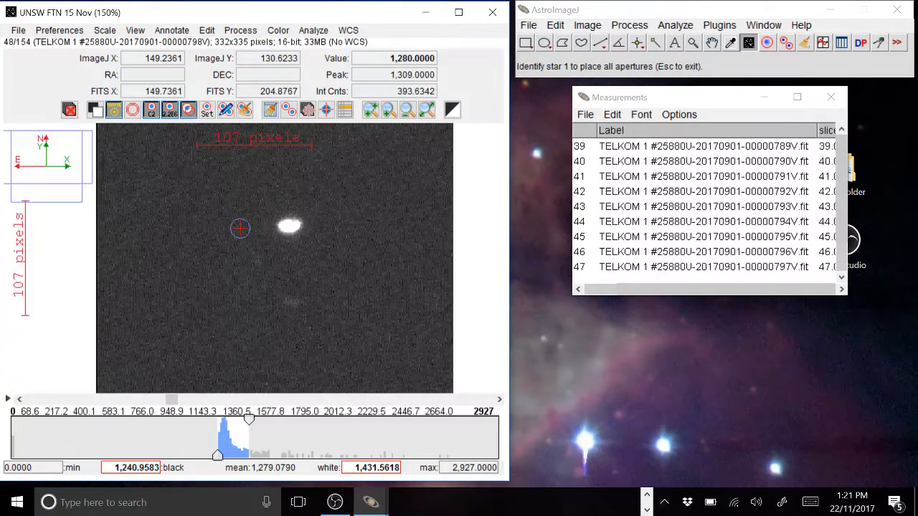
pyautogui.scroll(-1, 240, 228)
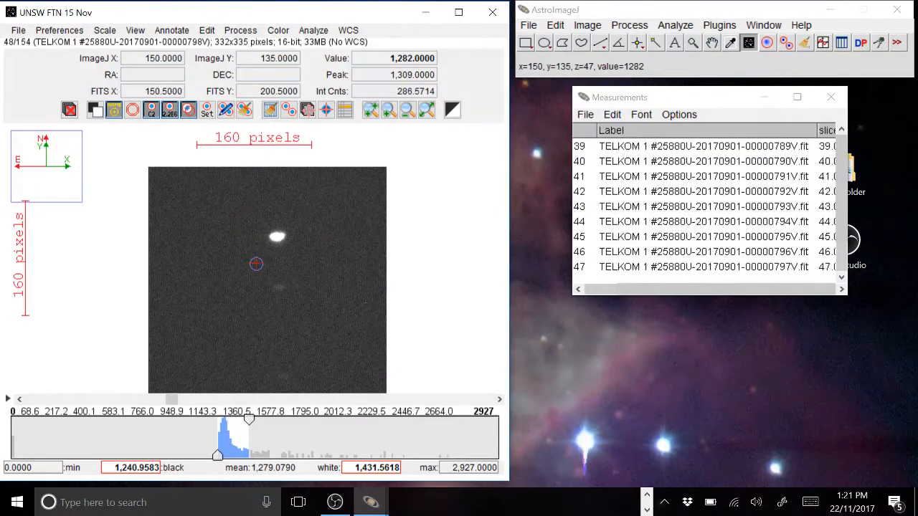
pyautogui.click(253, 261)
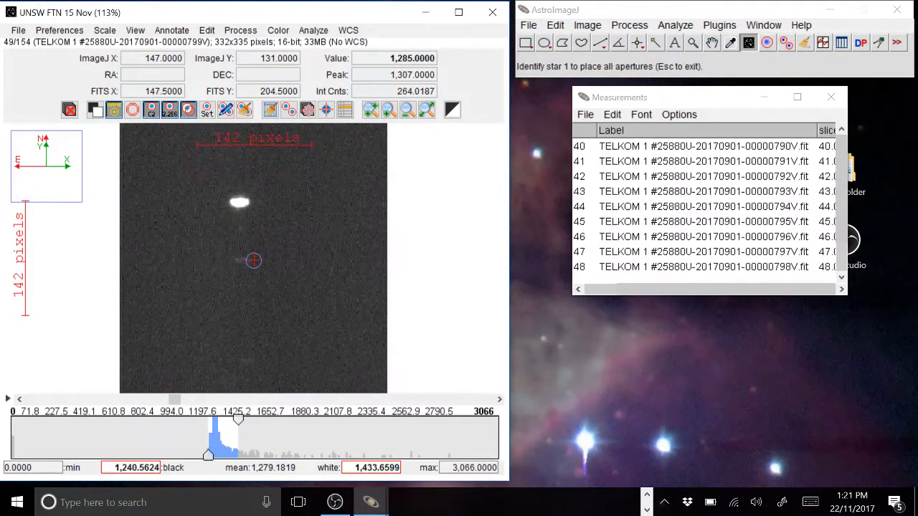
# Step: Measure slices 49 to 114 one by one, placing the aperture on the target near X 153, Y 129
pyautogui.click(239, 230)
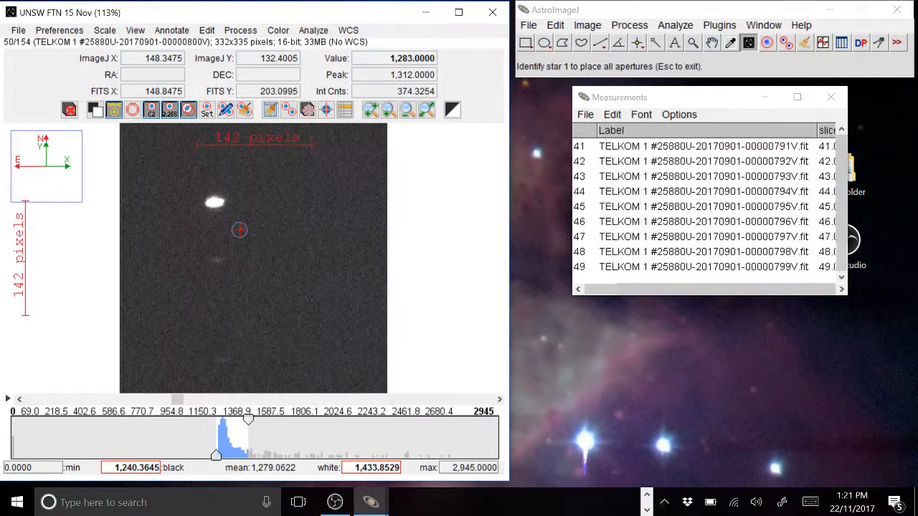
pyautogui.click(239, 230)
pyautogui.click(241, 229)
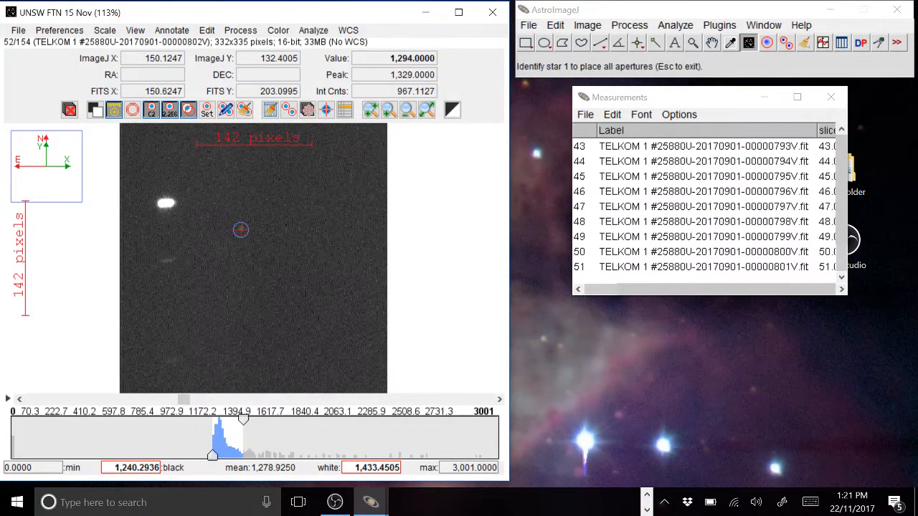
pyautogui.click(240, 230)
pyautogui.click(240, 230)
pyautogui.click(243, 227)
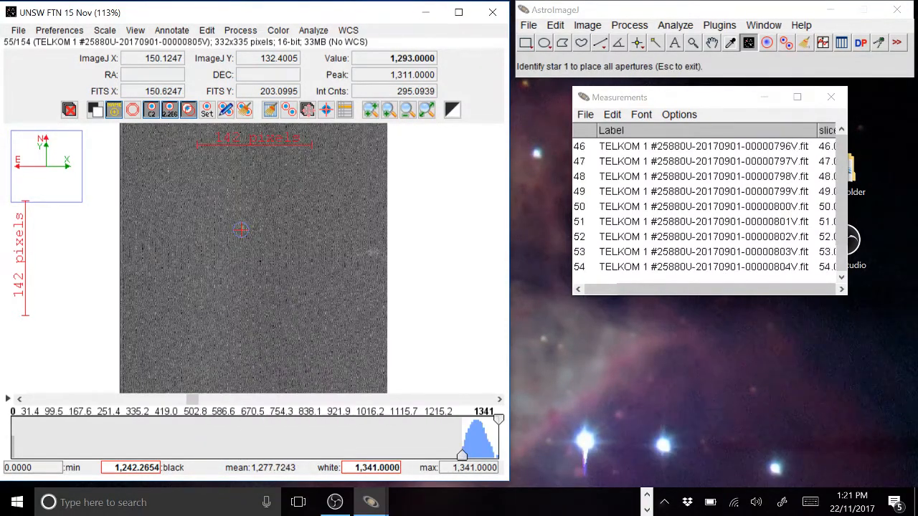
pyautogui.click(243, 227)
pyautogui.click(242, 228)
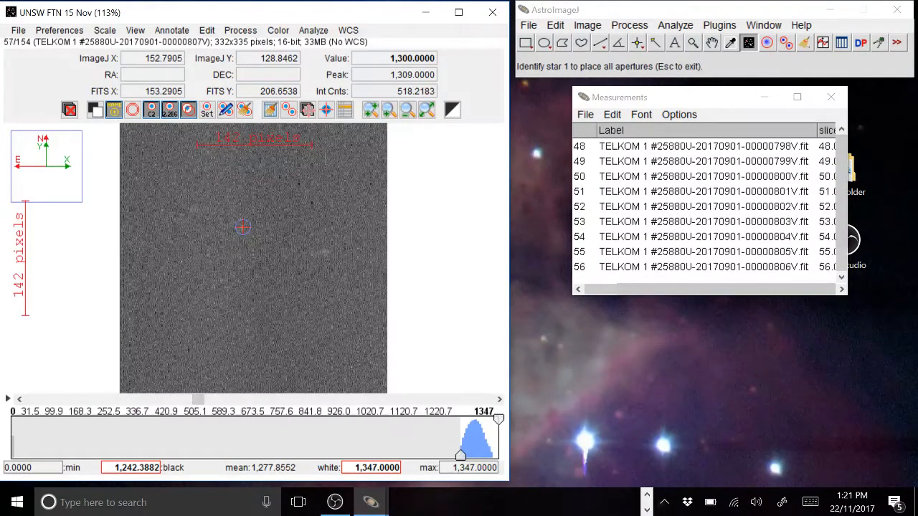
pyautogui.click(242, 227)
pyautogui.click(243, 227)
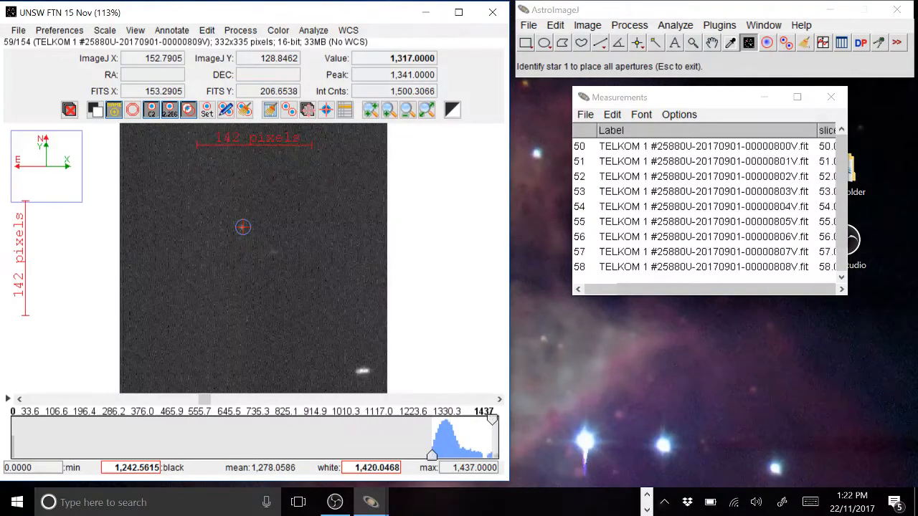
pyautogui.click(242, 228)
pyautogui.click(243, 227)
pyautogui.click(243, 227)
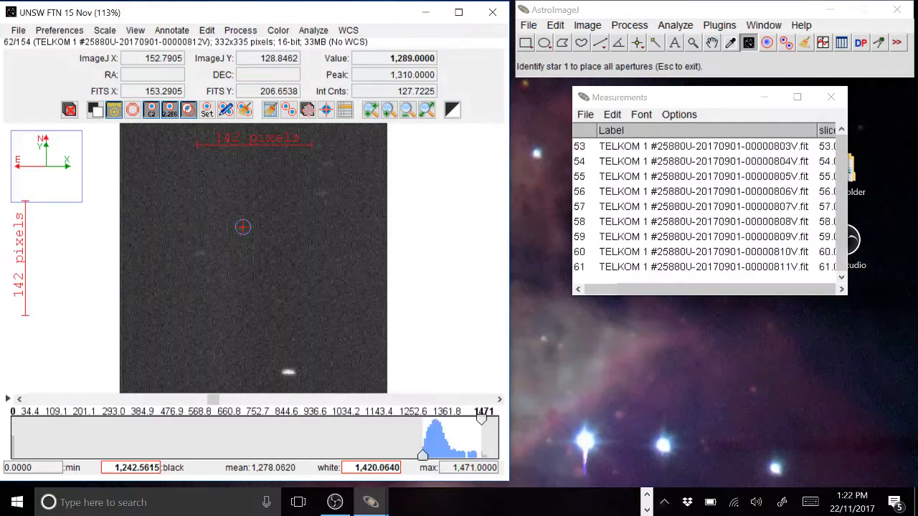
pyautogui.click(243, 227)
pyautogui.click(242, 227)
pyautogui.click(243, 227)
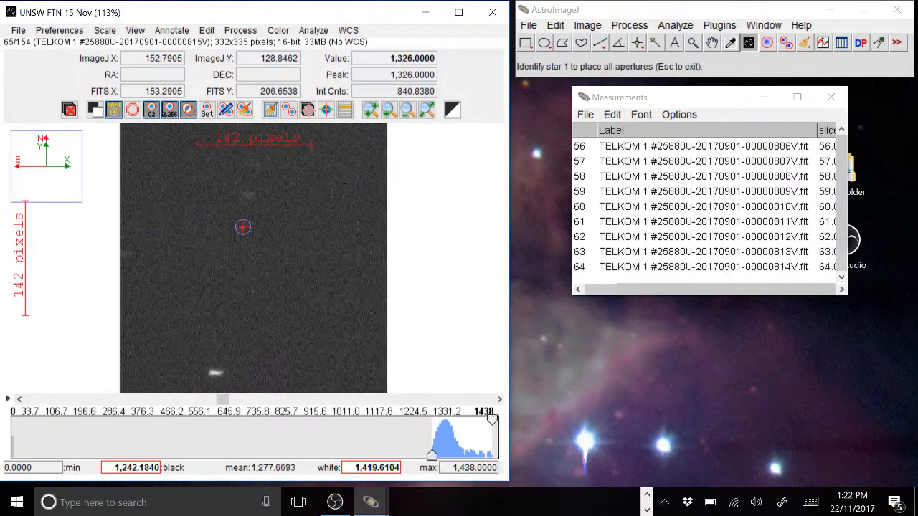
pyautogui.click(242, 227)
pyautogui.click(242, 227)
pyautogui.click(243, 227)
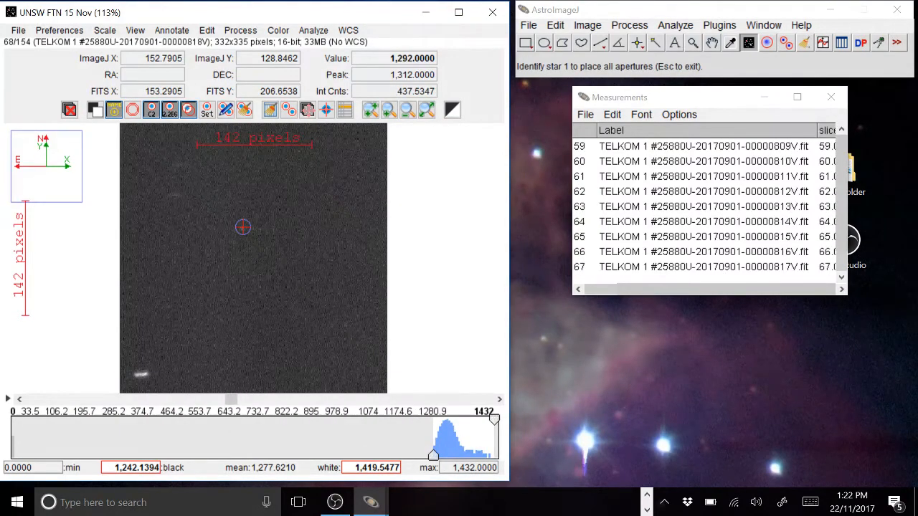
pyautogui.click(242, 227)
pyautogui.click(242, 227)
pyautogui.click(243, 227)
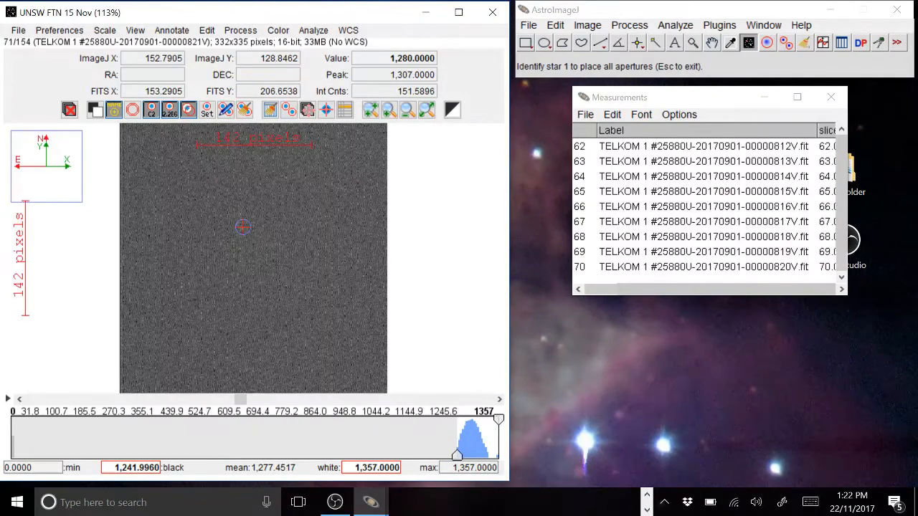
pyautogui.click(243, 228)
pyautogui.click(242, 227)
pyautogui.click(243, 227)
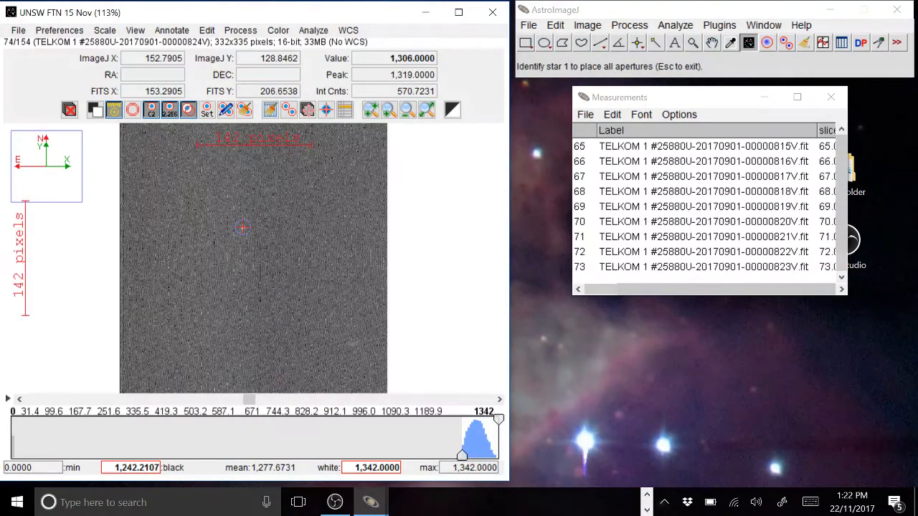
pyautogui.click(242, 227)
pyautogui.click(242, 227)
pyautogui.click(243, 227)
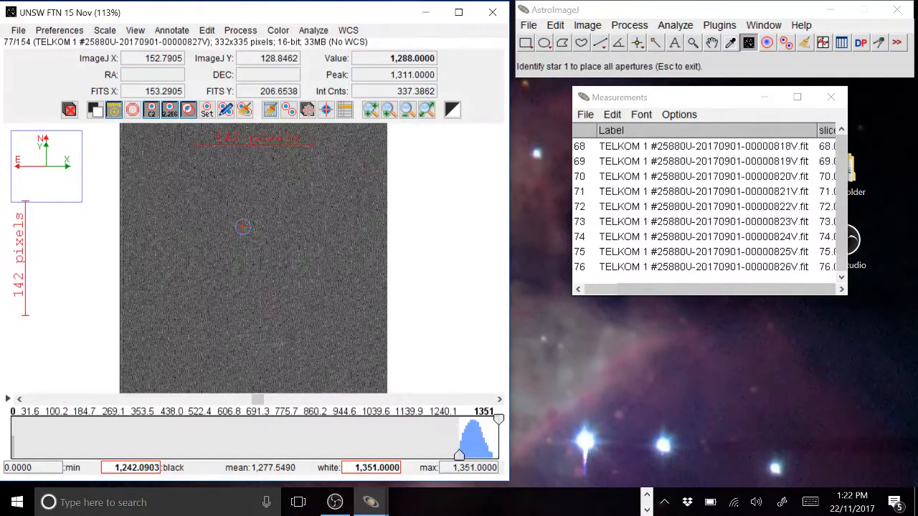
pyautogui.click(242, 227)
pyautogui.click(242, 227)
pyautogui.click(242, 227)
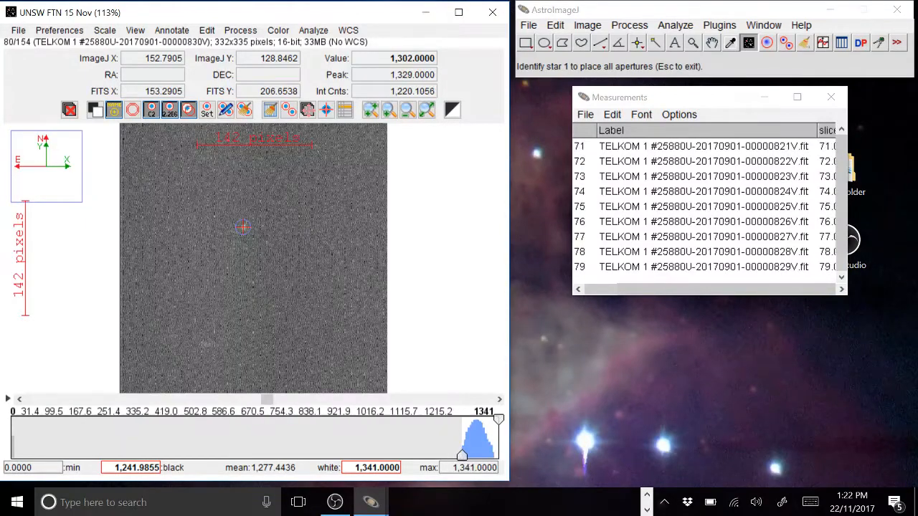
pyautogui.click(242, 227)
pyautogui.click(243, 227)
pyautogui.click(243, 227)
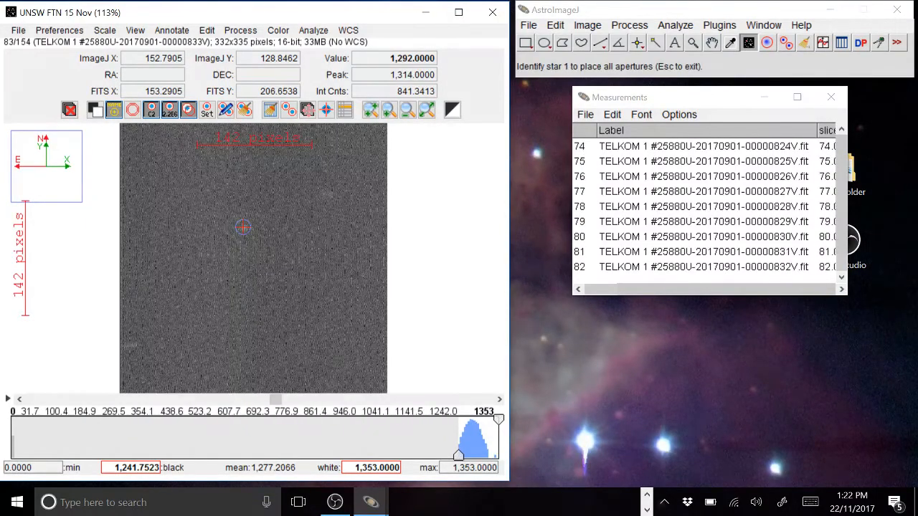
pyautogui.click(242, 227)
pyautogui.click(242, 227)
pyautogui.click(242, 227)
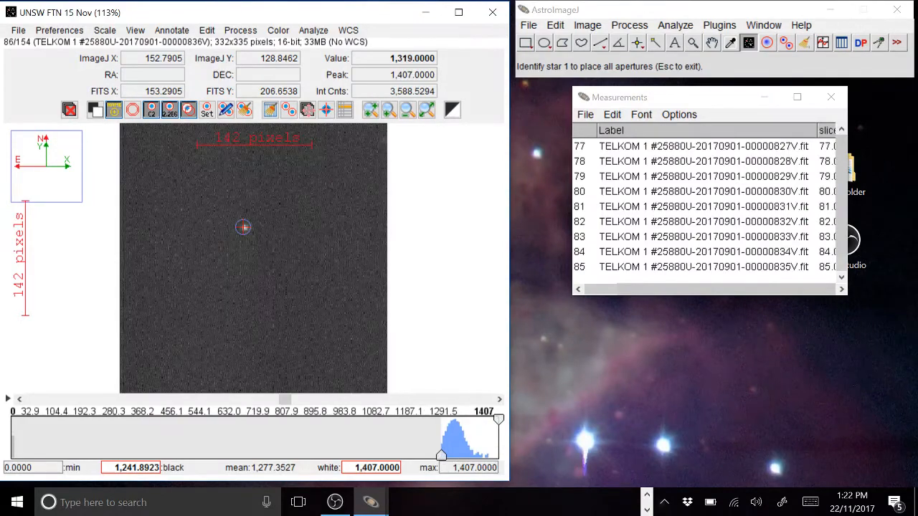
pyautogui.click(242, 227)
pyautogui.click(242, 227)
pyautogui.click(242, 228)
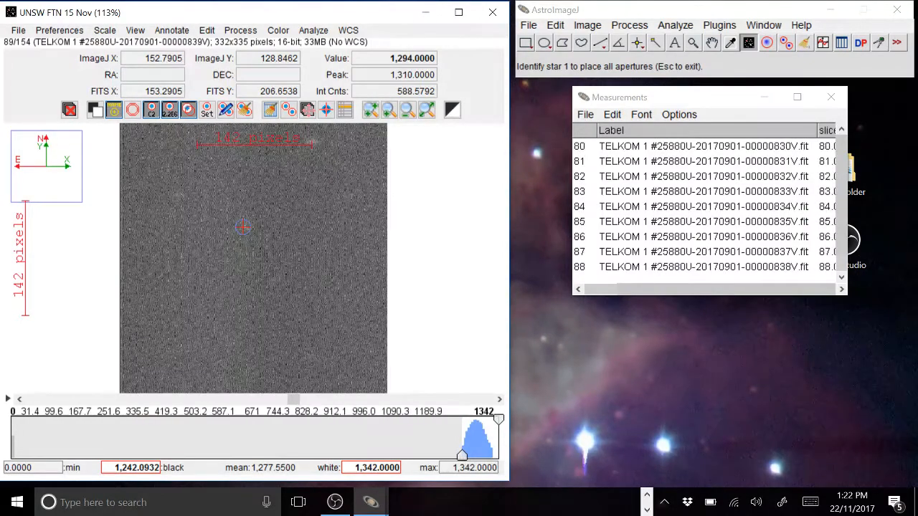
pyautogui.click(243, 228)
pyautogui.click(242, 227)
pyautogui.click(242, 228)
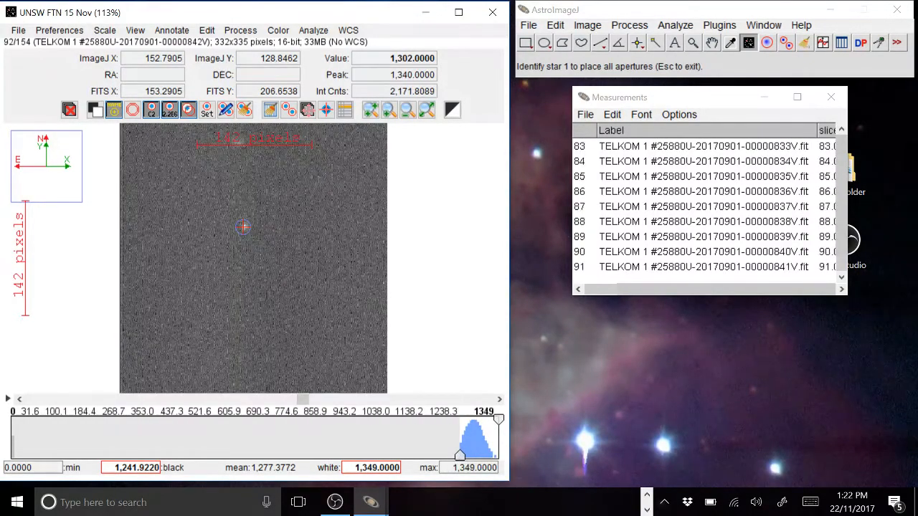
pyautogui.click(243, 227)
pyautogui.click(243, 227)
pyautogui.click(242, 228)
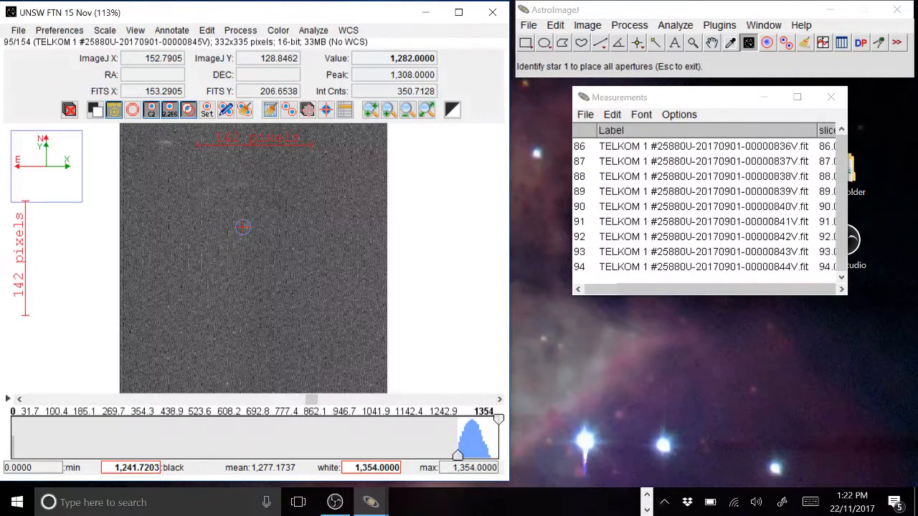
pyautogui.click(243, 227)
pyautogui.click(243, 227)
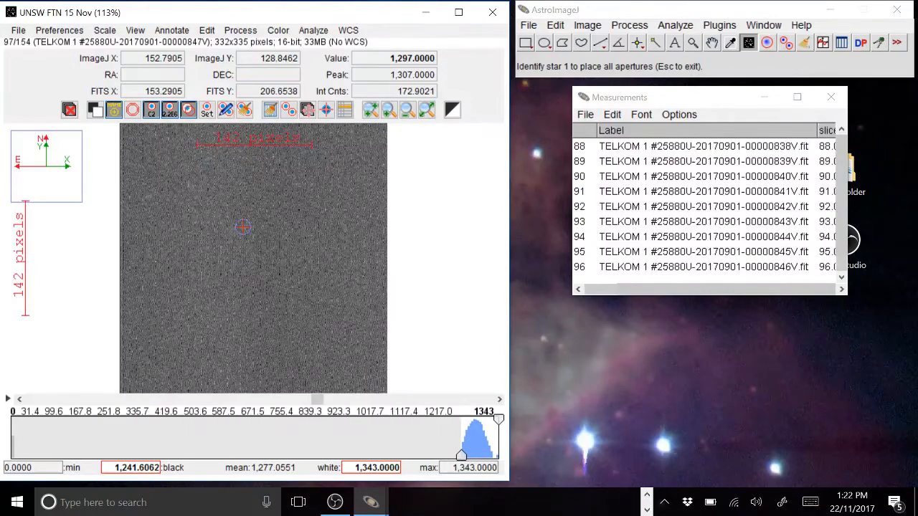
pyautogui.click(242, 227)
pyautogui.click(242, 227)
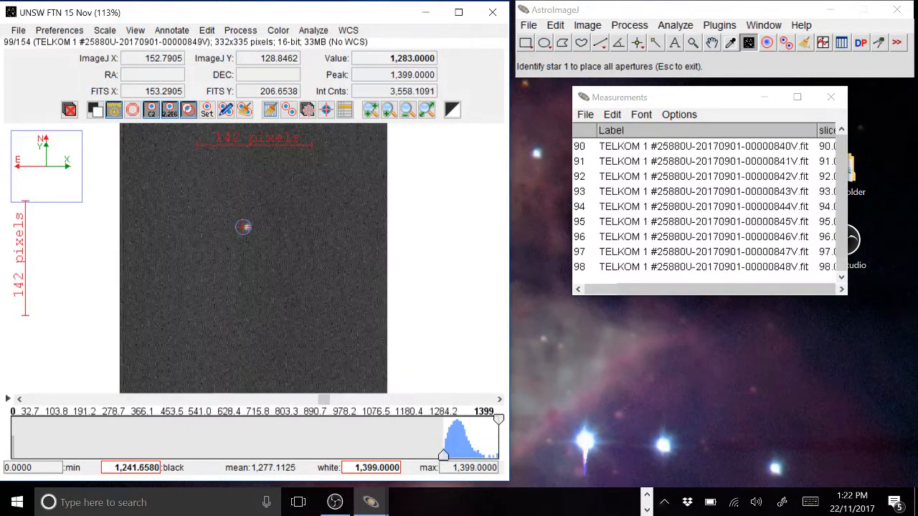
pyautogui.click(243, 227)
pyautogui.click(242, 227)
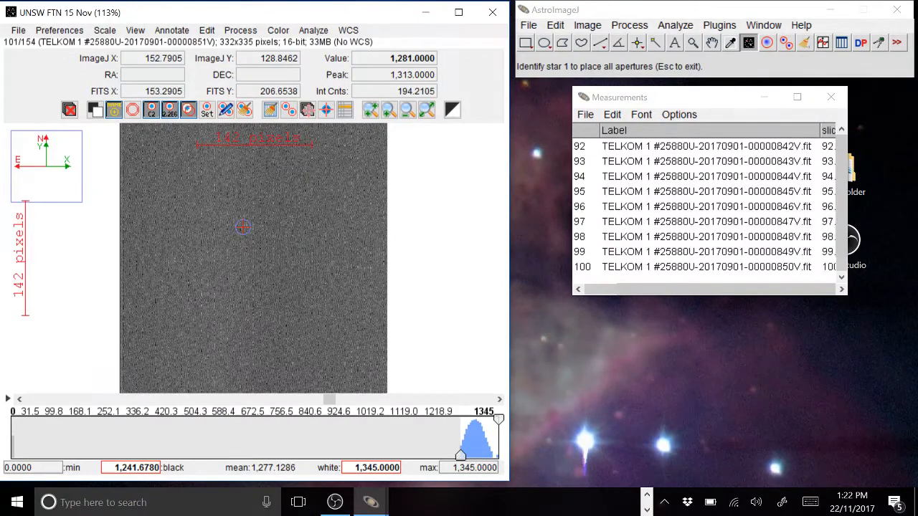
pyautogui.click(243, 227)
pyautogui.click(243, 227)
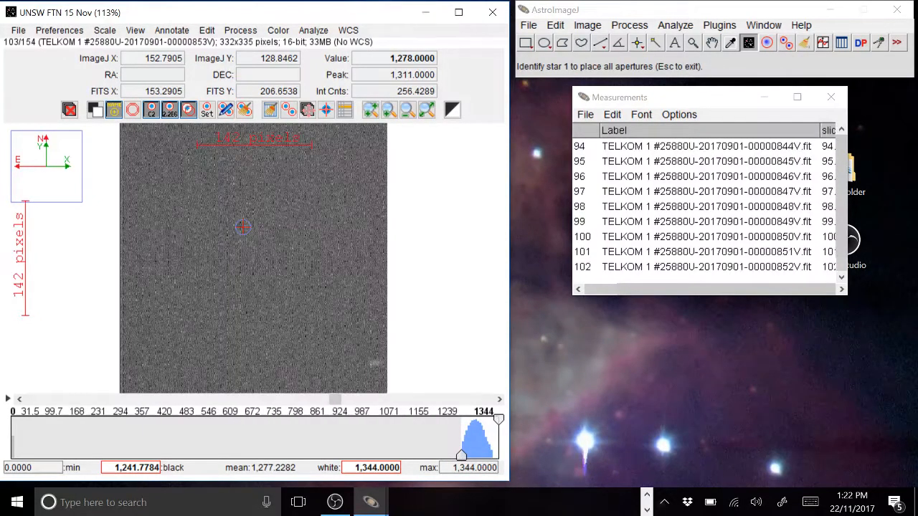
pyautogui.click(242, 227)
pyautogui.click(243, 227)
pyautogui.click(243, 227)
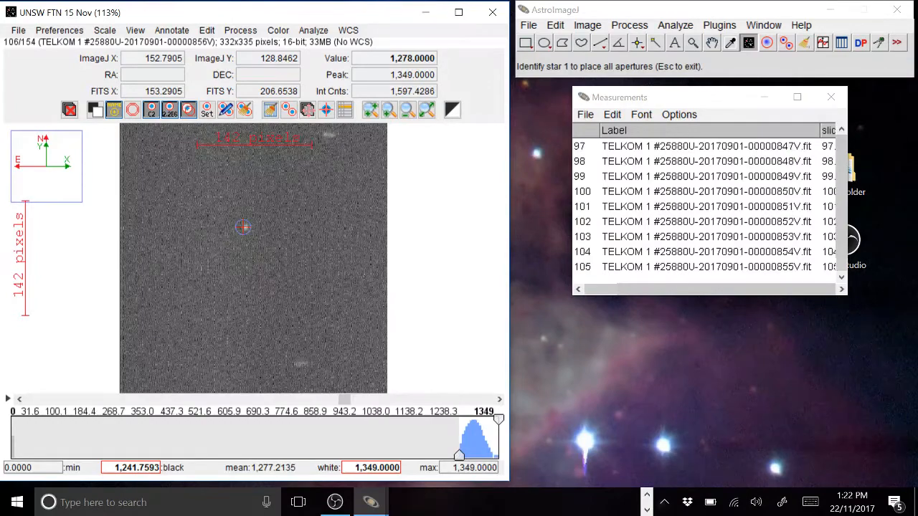
pyautogui.click(242, 228)
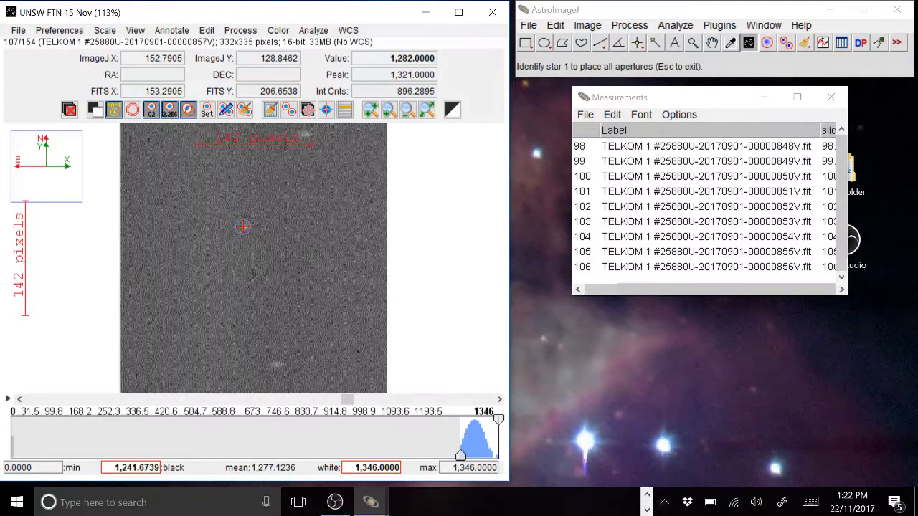
pyautogui.click(243, 227)
pyautogui.click(242, 227)
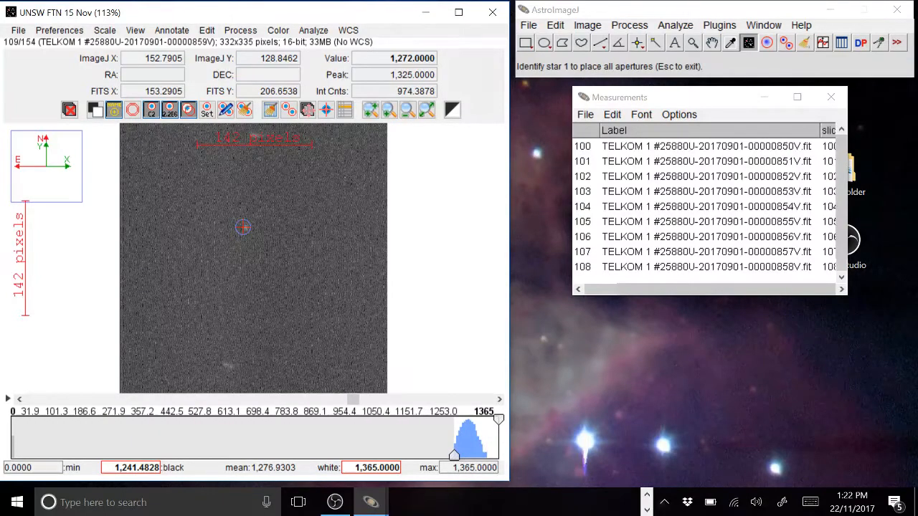
pyautogui.click(242, 227)
pyautogui.click(243, 228)
pyautogui.click(242, 228)
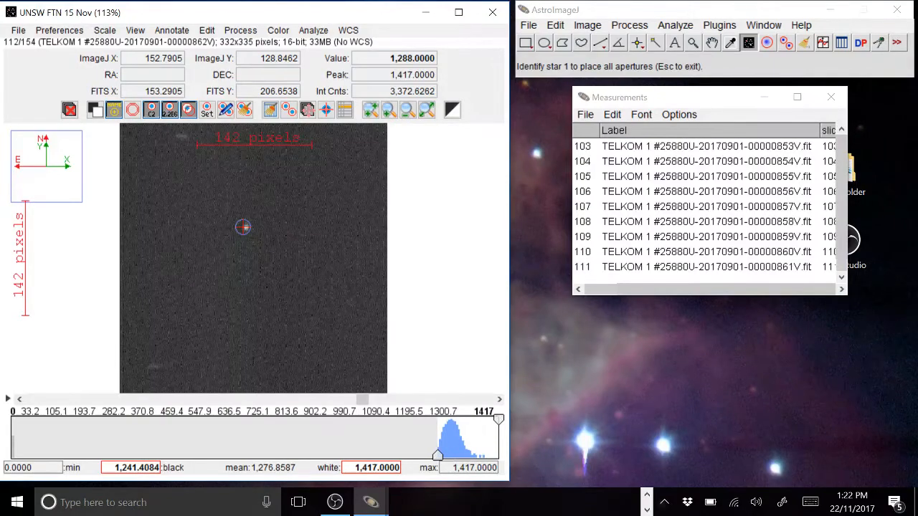
pyautogui.click(242, 227)
pyautogui.click(242, 227)
pyautogui.click(242, 227)
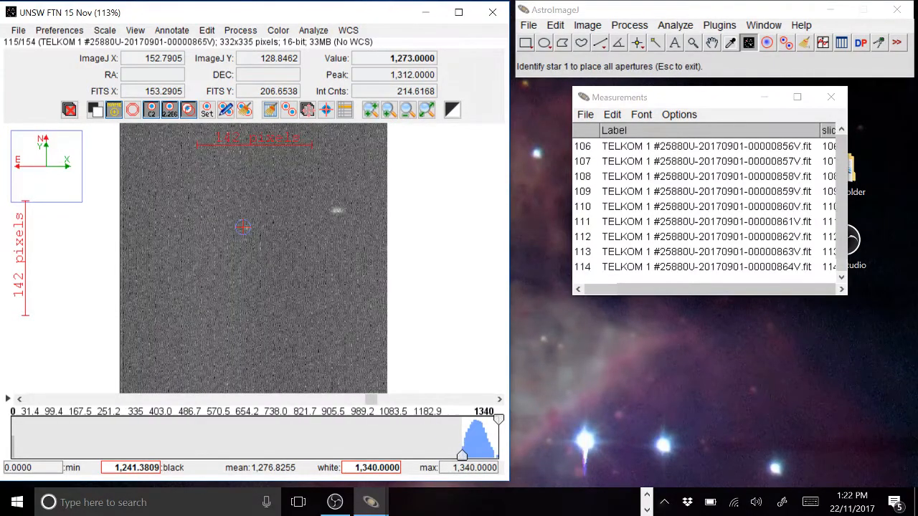
# Step: Measure slices 115 to 153 one by one, placing the aperture on the target near X 160, Y 129
pyautogui.click(247, 227)
pyautogui.click(247, 227)
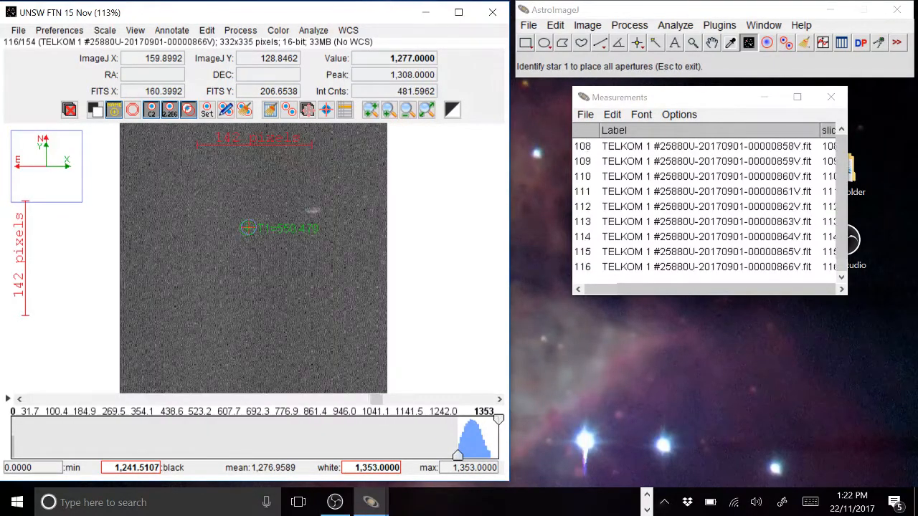
pyautogui.click(247, 227)
pyautogui.click(247, 227)
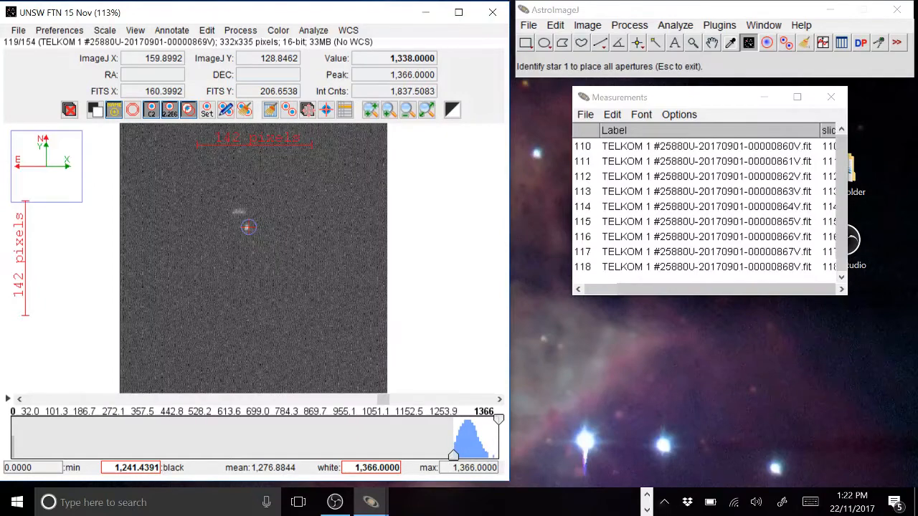
pyautogui.click(247, 227)
pyautogui.click(247, 227)
pyautogui.click(247, 227)
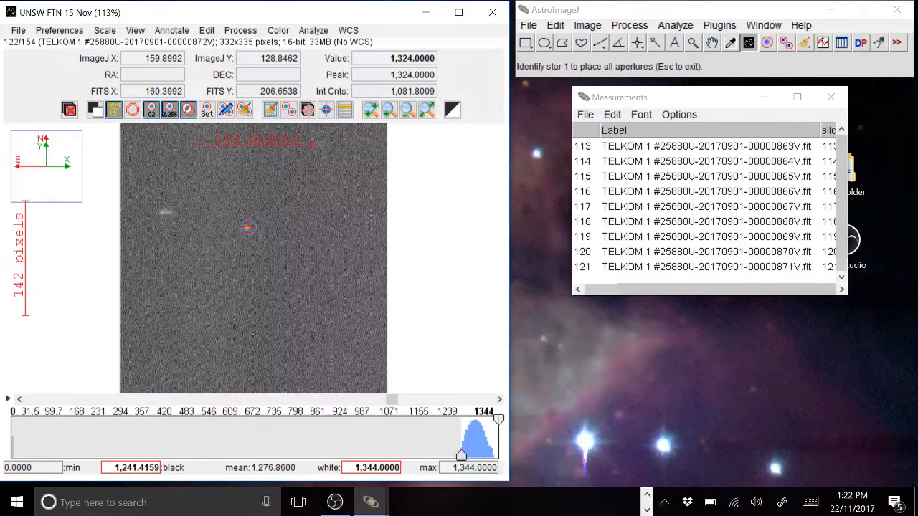
pyautogui.click(247, 227)
pyautogui.click(247, 227)
pyautogui.click(247, 228)
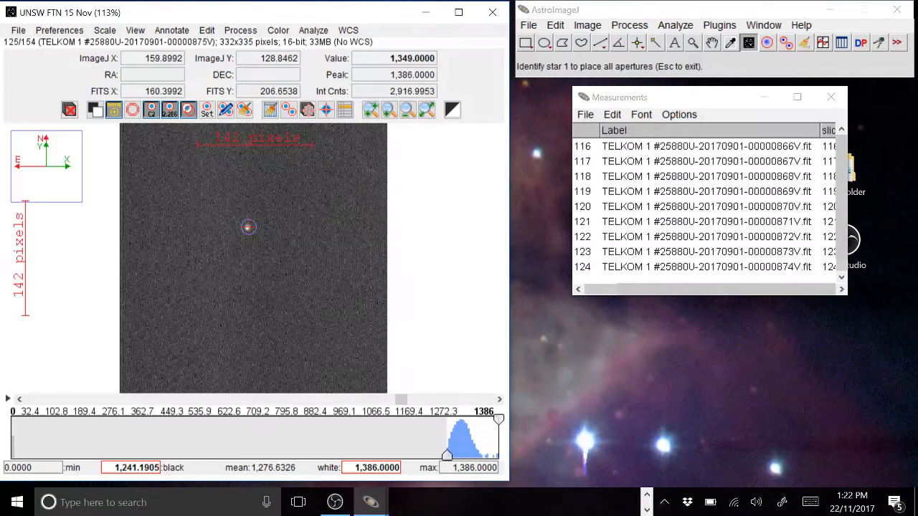
pyautogui.click(247, 227)
pyautogui.click(247, 227)
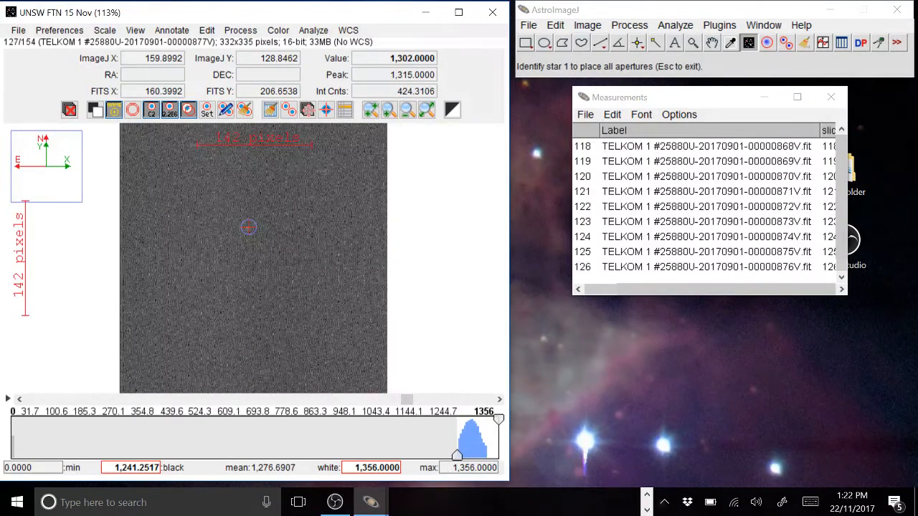
pyautogui.click(247, 228)
pyautogui.click(248, 227)
pyautogui.click(247, 228)
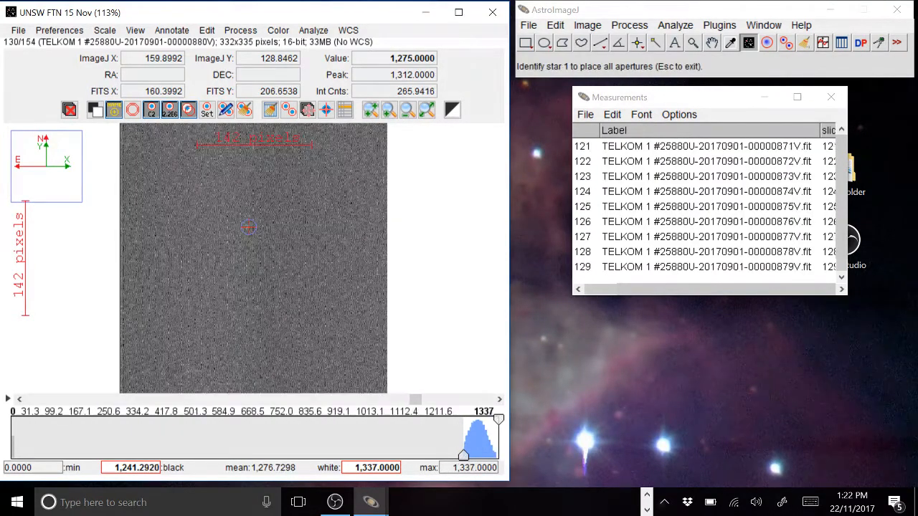
pyautogui.click(248, 227)
pyautogui.click(247, 227)
pyautogui.click(247, 228)
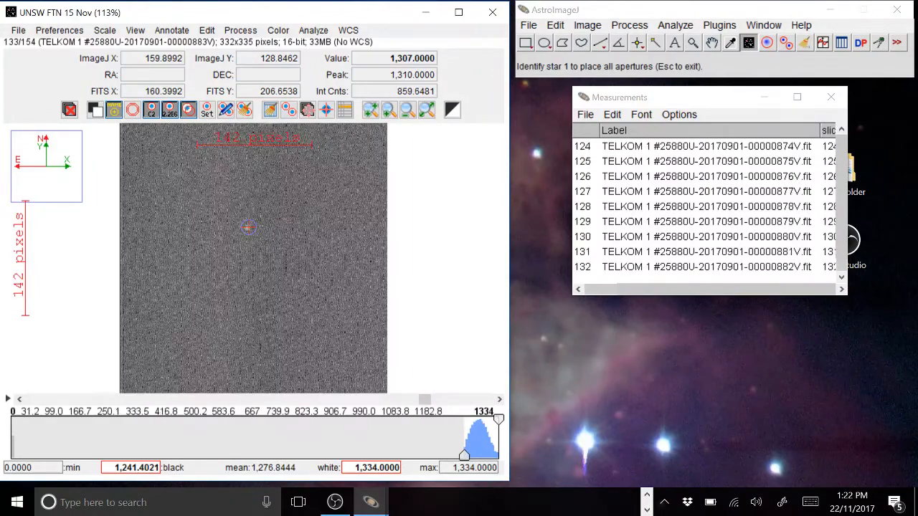
pyautogui.click(248, 227)
pyautogui.click(247, 227)
pyautogui.click(247, 228)
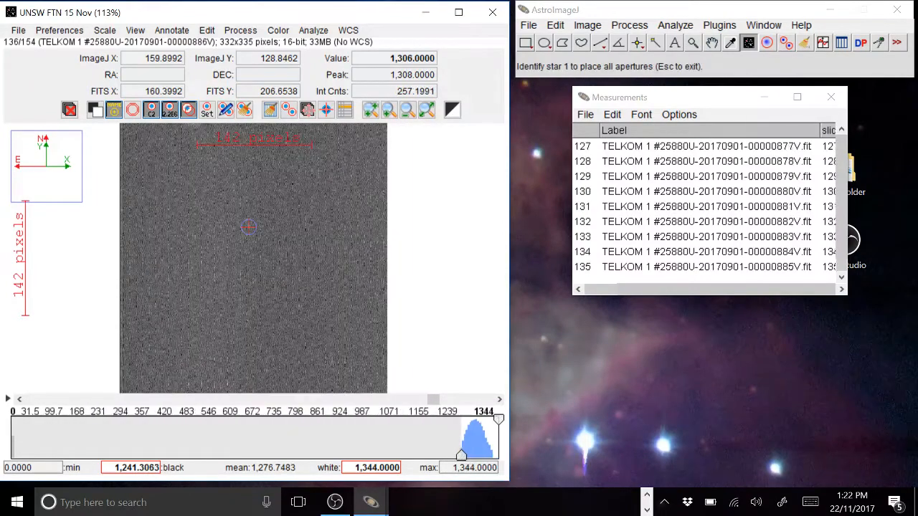
pyautogui.click(247, 227)
pyautogui.click(247, 227)
pyautogui.click(247, 227)
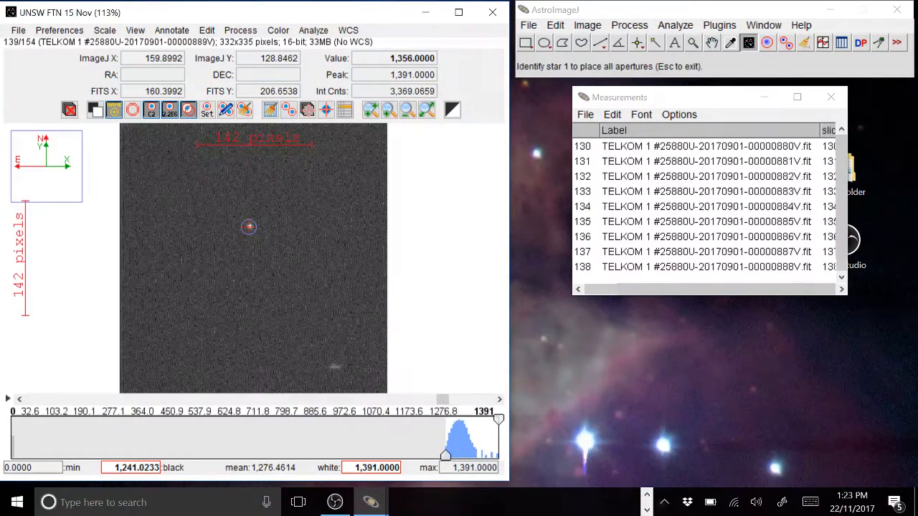
pyautogui.click(247, 227)
pyautogui.click(247, 228)
pyautogui.click(248, 227)
pyautogui.click(247, 227)
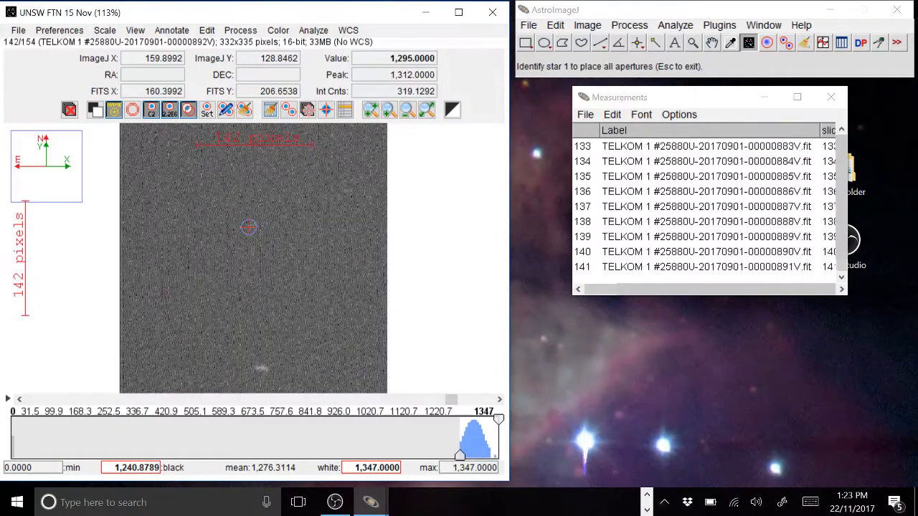
pyautogui.click(247, 228)
pyautogui.click(247, 227)
pyautogui.click(248, 228)
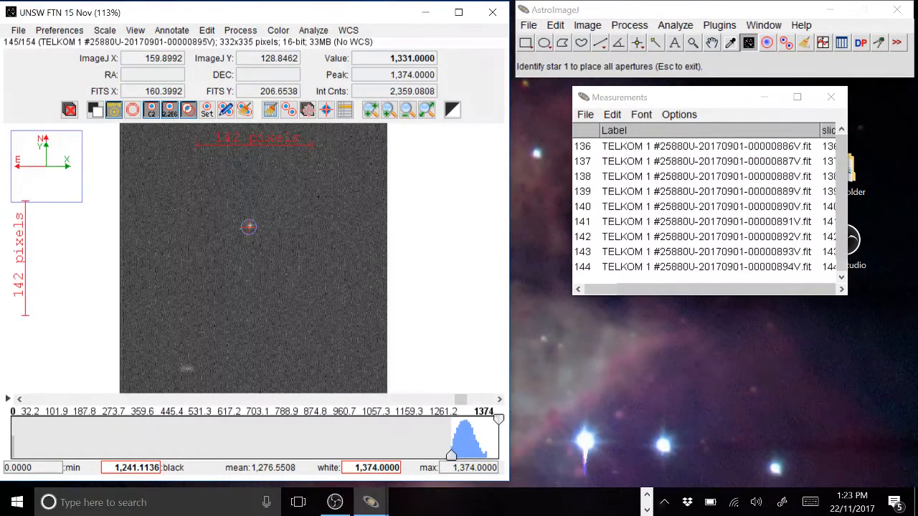
pyautogui.click(248, 227)
pyautogui.click(247, 227)
pyautogui.click(247, 227)
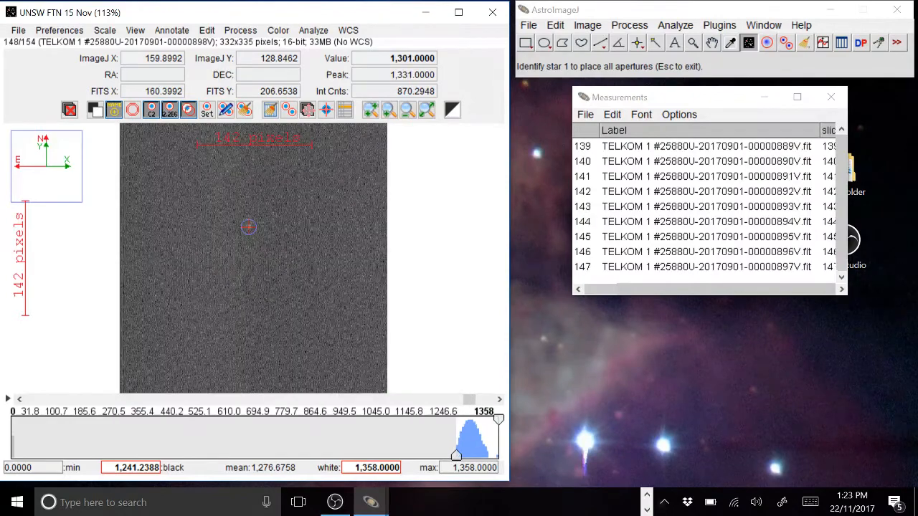
pyautogui.click(248, 227)
pyautogui.click(247, 227)
pyautogui.click(247, 227)
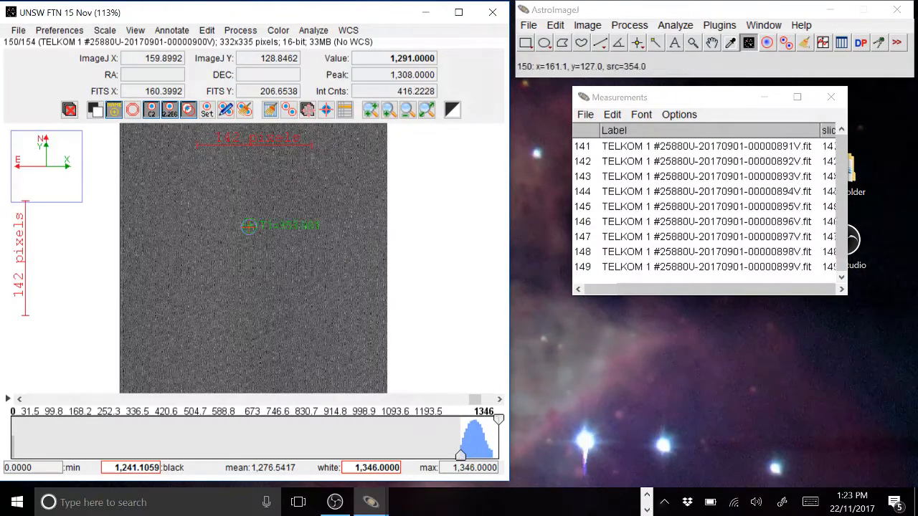
pyautogui.click(247, 227)
pyautogui.click(248, 227)
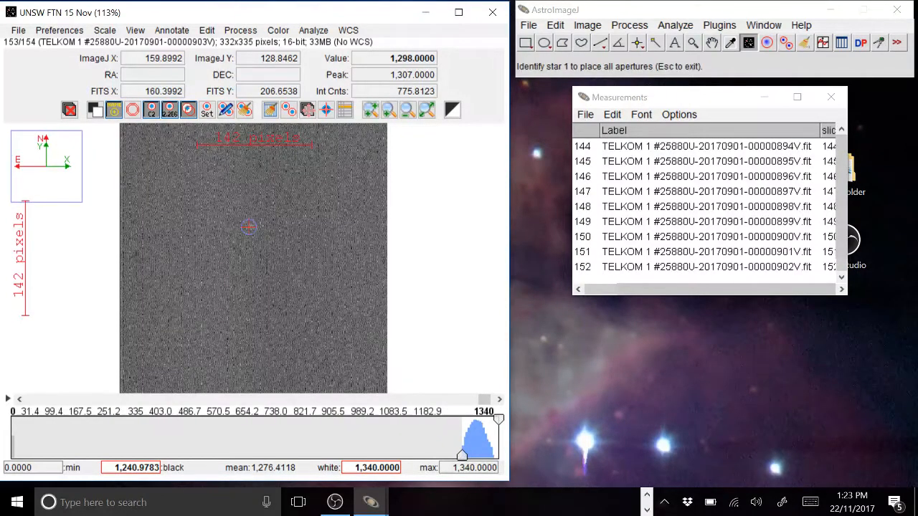
pyautogui.click(247, 227)
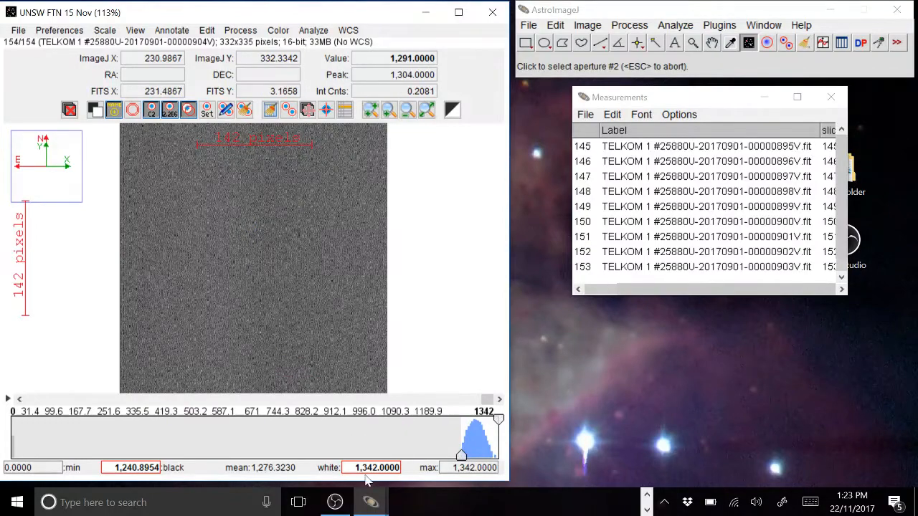
# Step: Minimize the image stack and file browser windows and move the Multi-Aperture Help window up to the screen's edge
pyautogui.click(370, 502)
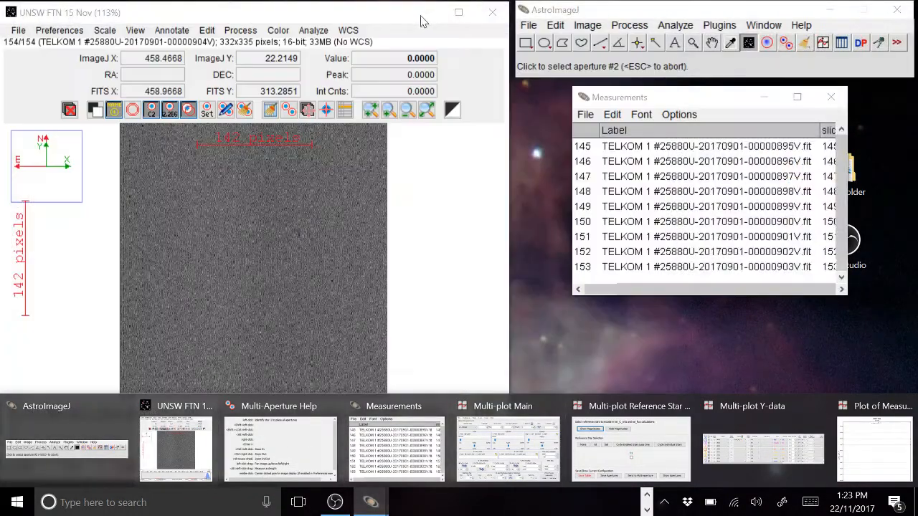
pyautogui.click(426, 11)
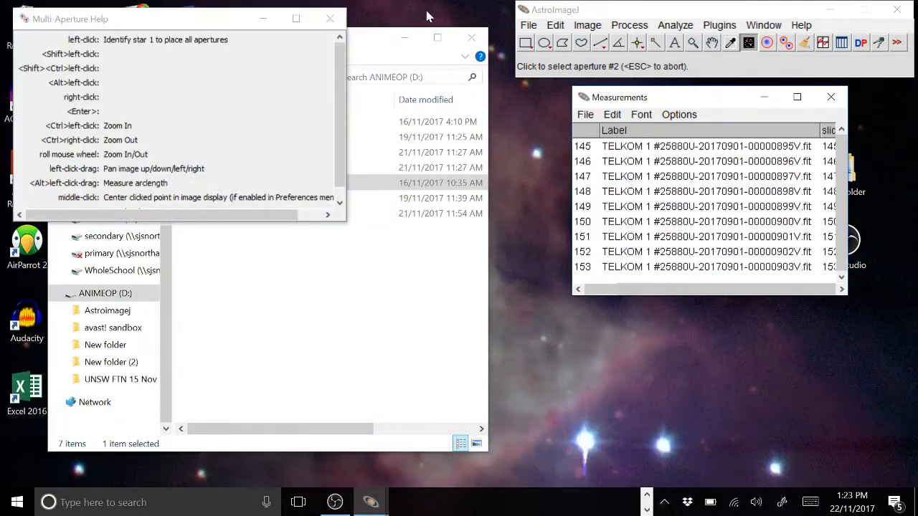
pyautogui.click(400, 45)
pyautogui.moveTo(229, 12); pyautogui.dragTo(207, 3)
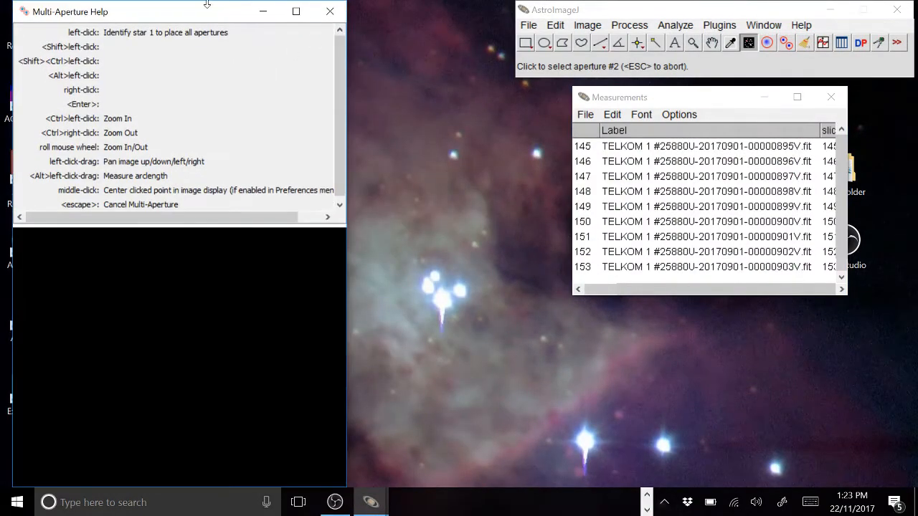
# Step: Bring up the Multi-plot Y-data and Plot of Measurements windows and arrange them so the plotted curve is in view
pyautogui.moveTo(370, 499)
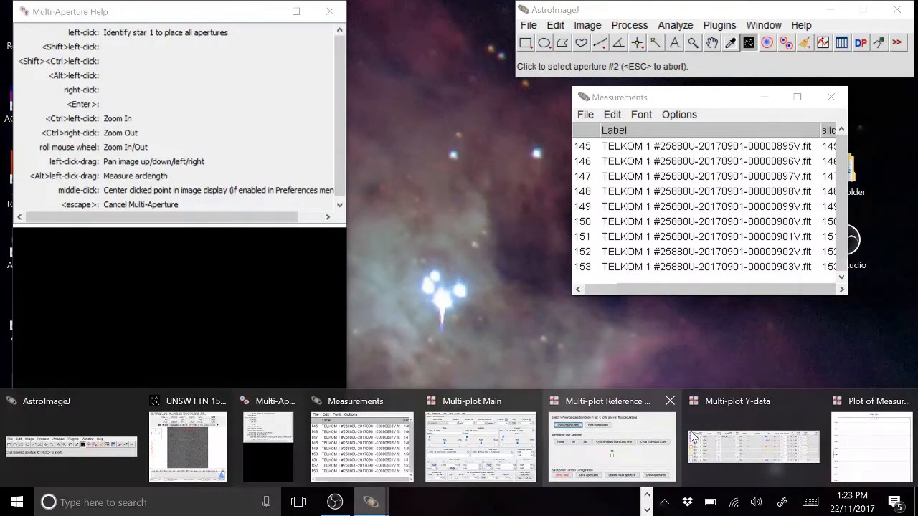
pyautogui.click(729, 433)
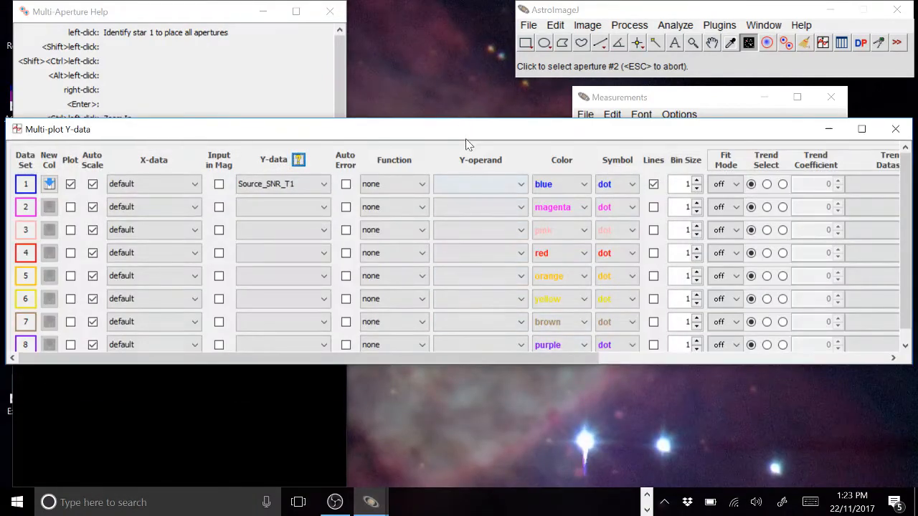
pyautogui.moveTo(470, 134); pyautogui.dragTo(475, 235)
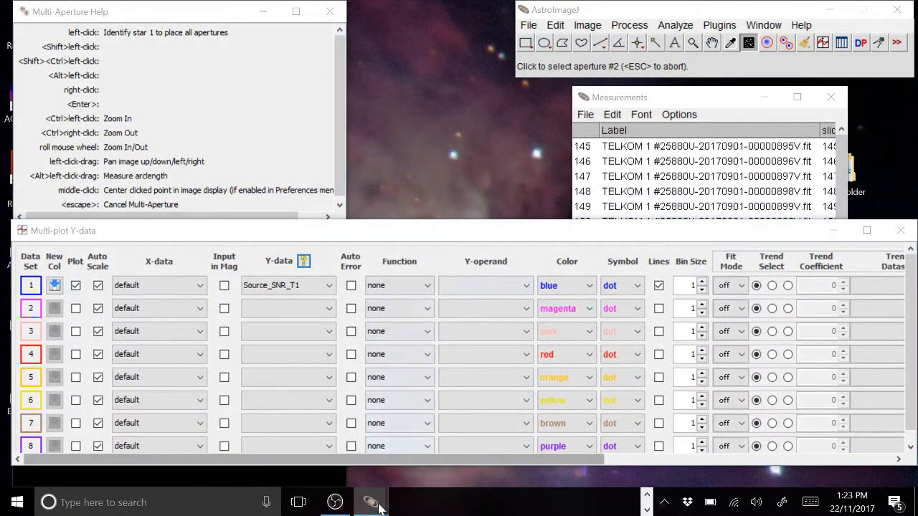
pyautogui.moveTo(370, 498)
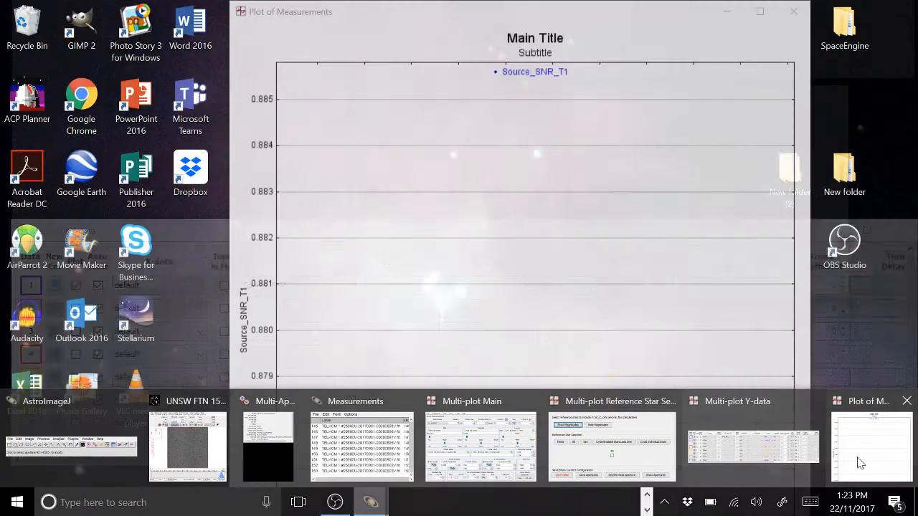
pyautogui.click(860, 455)
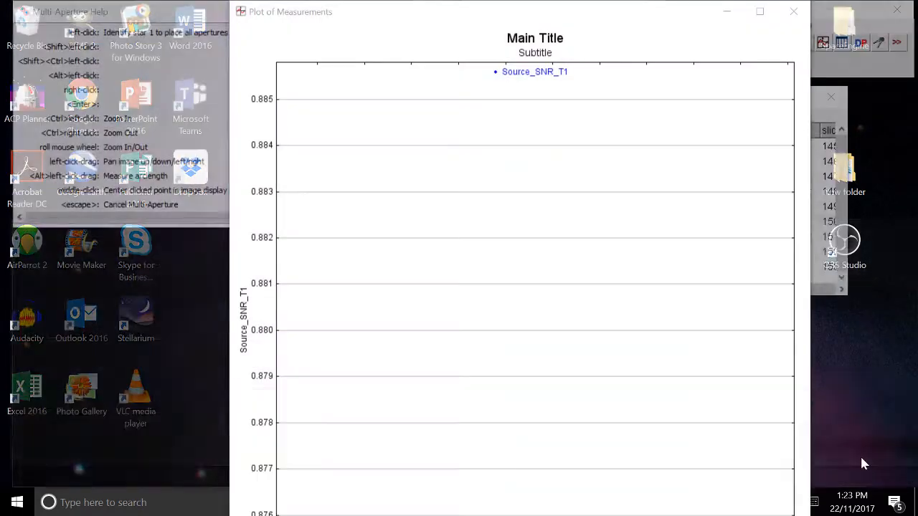
pyautogui.moveTo(535, 17); pyautogui.dragTo(390, 18)
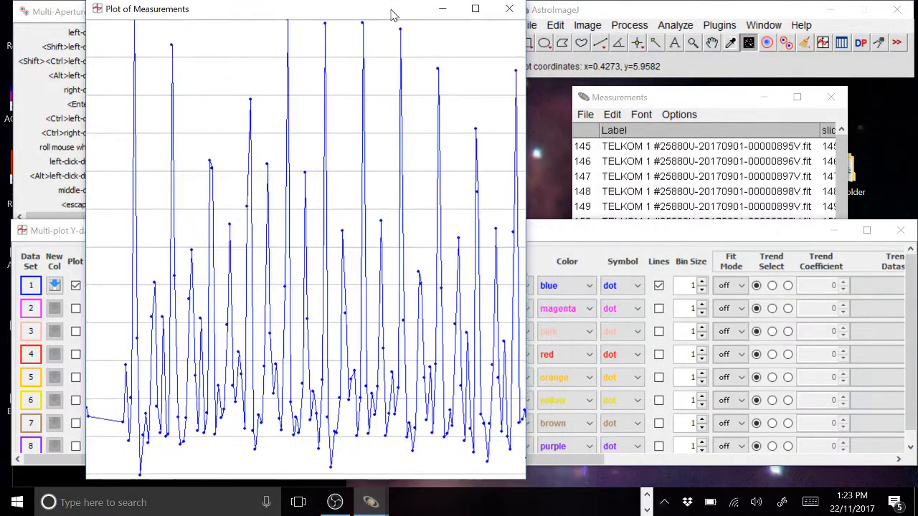
# Step: Choose Source_SNR_T1 as the Y-data of data set 1 in the Multi-plot Y-data window
pyautogui.click(592, 233)
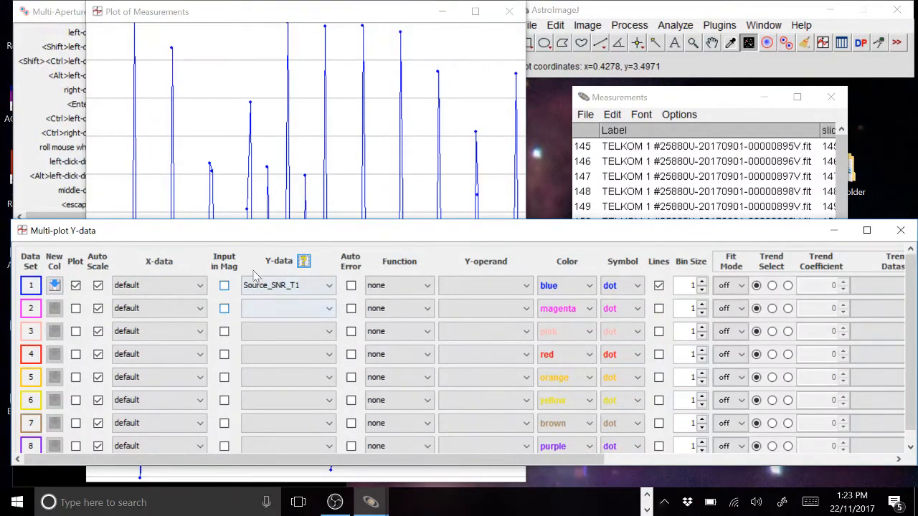
pyautogui.click(307, 285)
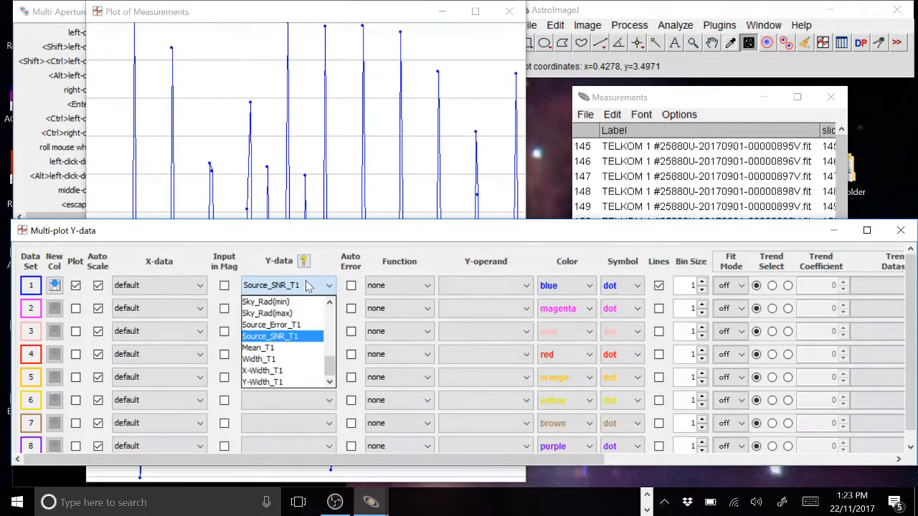
pyautogui.click(305, 337)
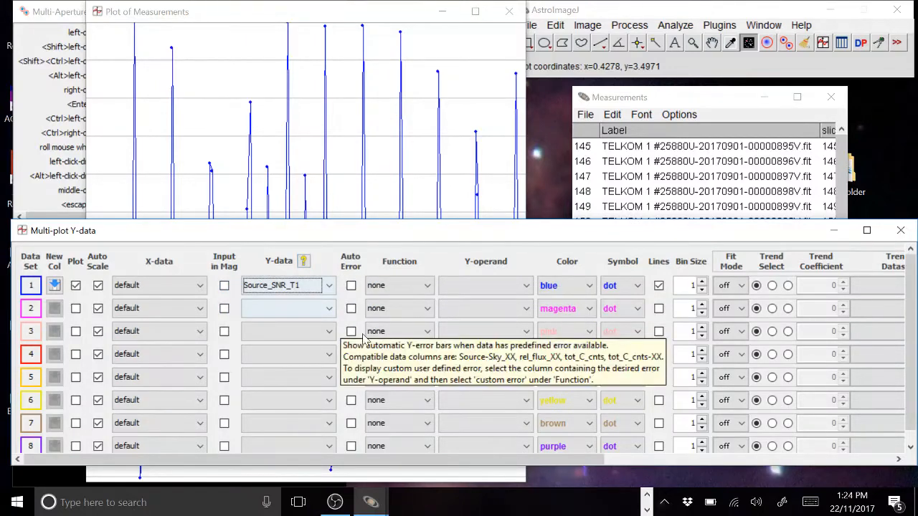
# Step: Set the Norm/Mag Ref option of data set 1 to off
pyautogui.click(386, 451)
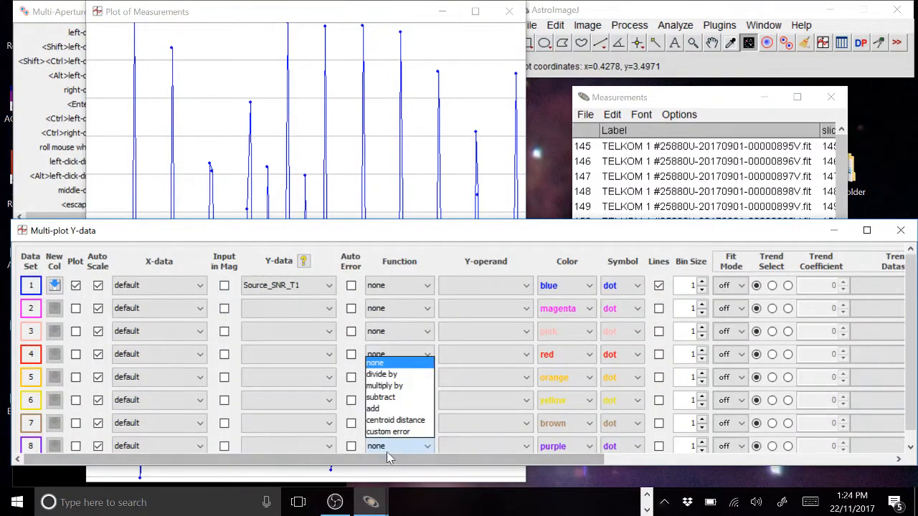
pyautogui.click(388, 452)
pyautogui.moveTo(408, 459); pyautogui.dragTo(502, 458)
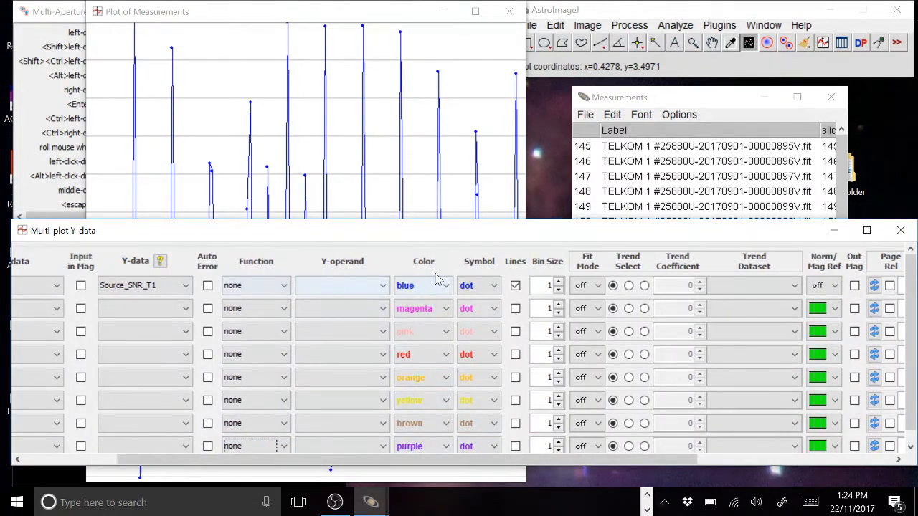
pyautogui.moveTo(539, 462); pyautogui.dragTo(656, 463)
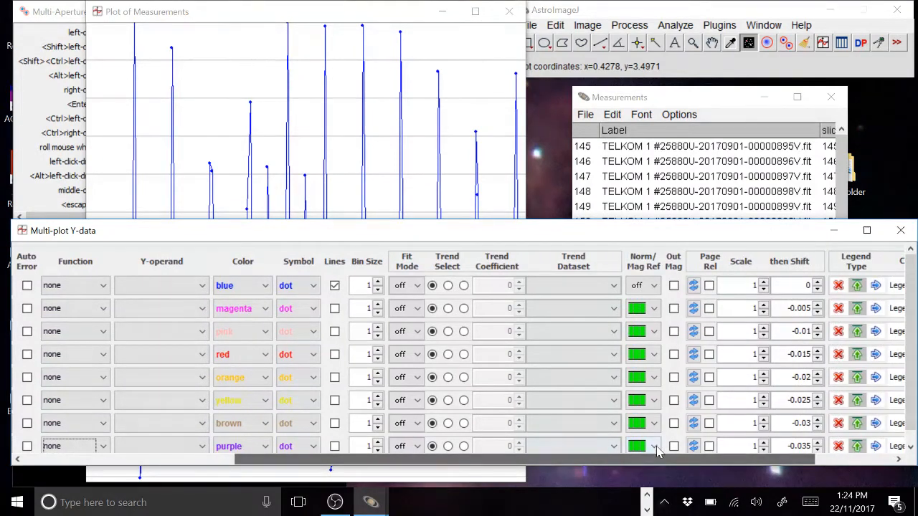
pyautogui.click(652, 285)
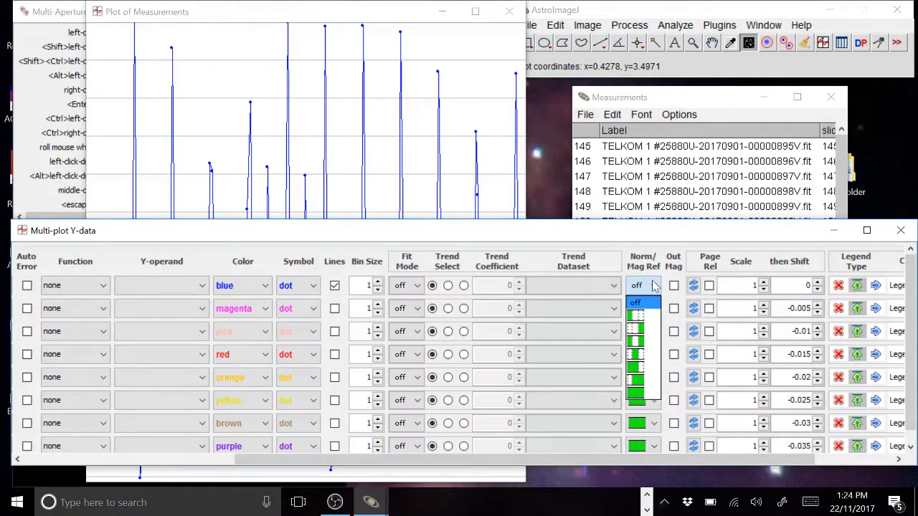
pyautogui.click(651, 304)
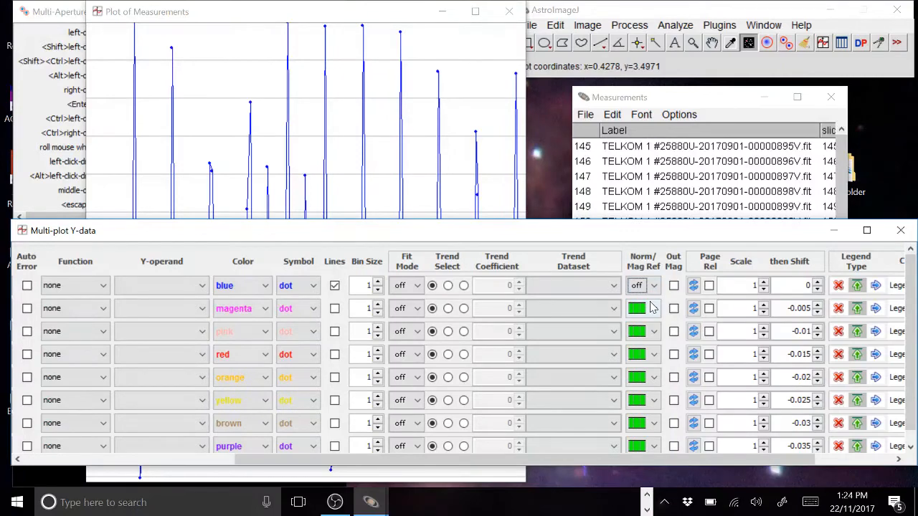
# Step: Bring the Plot of Measurements to the front and minimize the main AstroImageJ, Multi-plot Y-data and Measurements windows
pyautogui.click(394, 20)
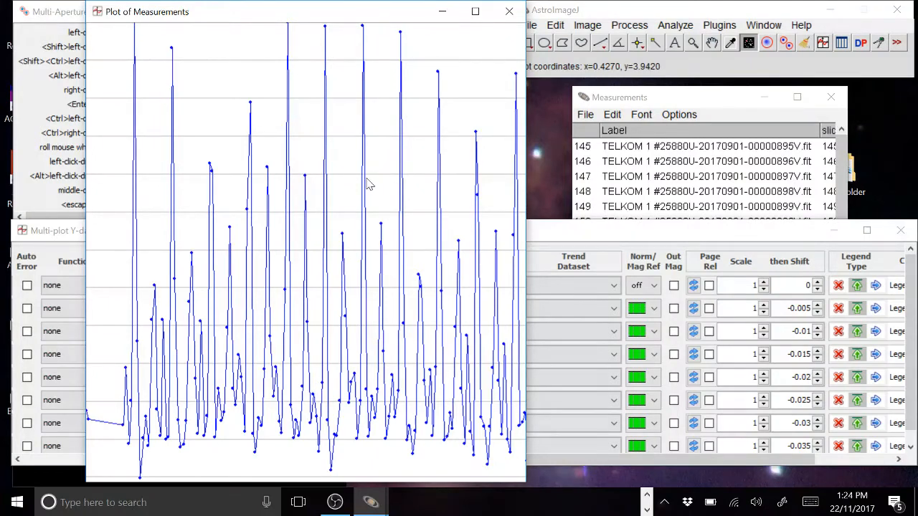
pyautogui.scroll(1, 367, 185)
pyautogui.scroll(-1, 367, 185)
pyautogui.click(831, 10)
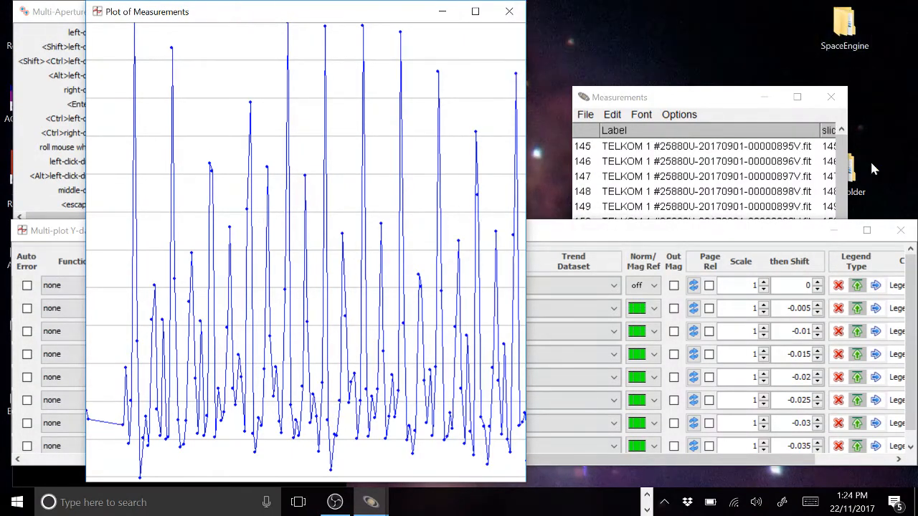
pyautogui.click(834, 232)
pyautogui.click(762, 97)
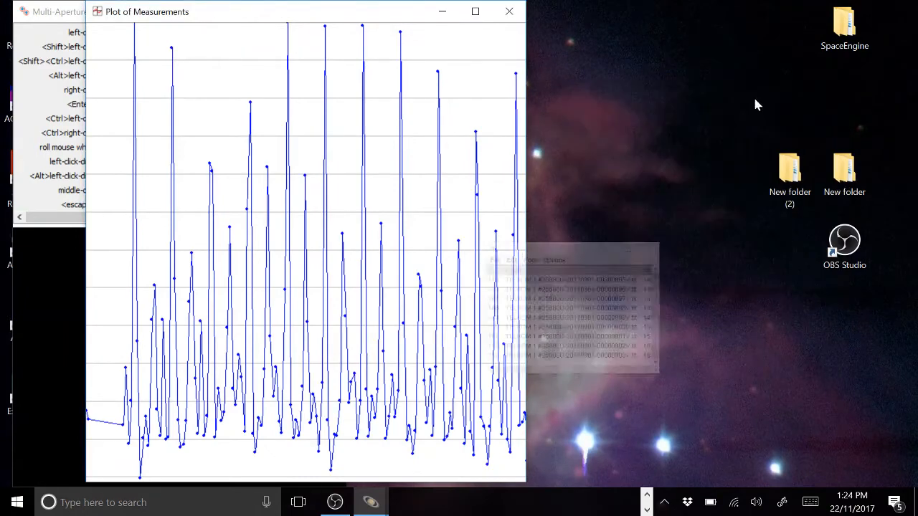
# Step: Open the saved Measurements image from the ANIMEOP (D:) drive and shrink its Photos window beside the file browser
pyautogui.doubleClick(834, 162)
pyautogui.moveTo(834, 176); pyautogui.dragTo(296, 179)
pyautogui.moveTo(183, 268); pyautogui.dragTo(183, 403)
pyautogui.click(602, 125)
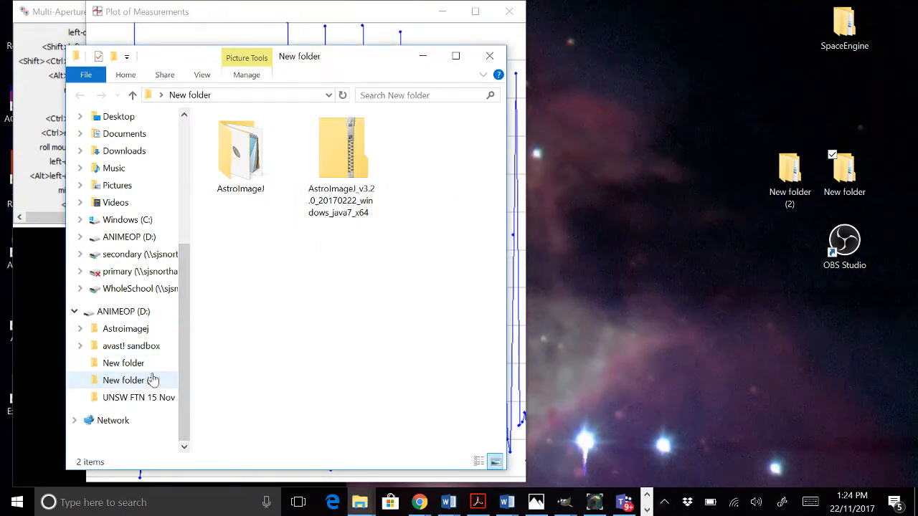
pyautogui.click(136, 312)
pyautogui.click(263, 217)
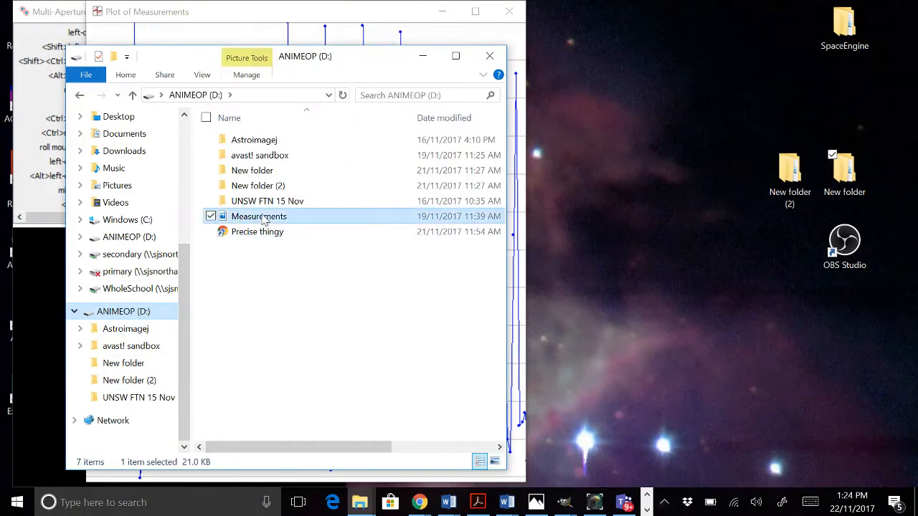
pyautogui.press('Return')
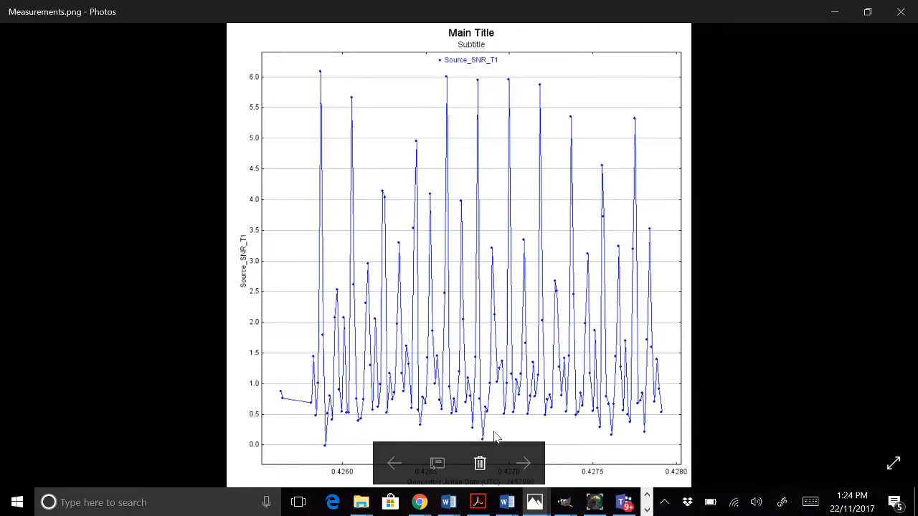
pyautogui.doubleClick(630, 18)
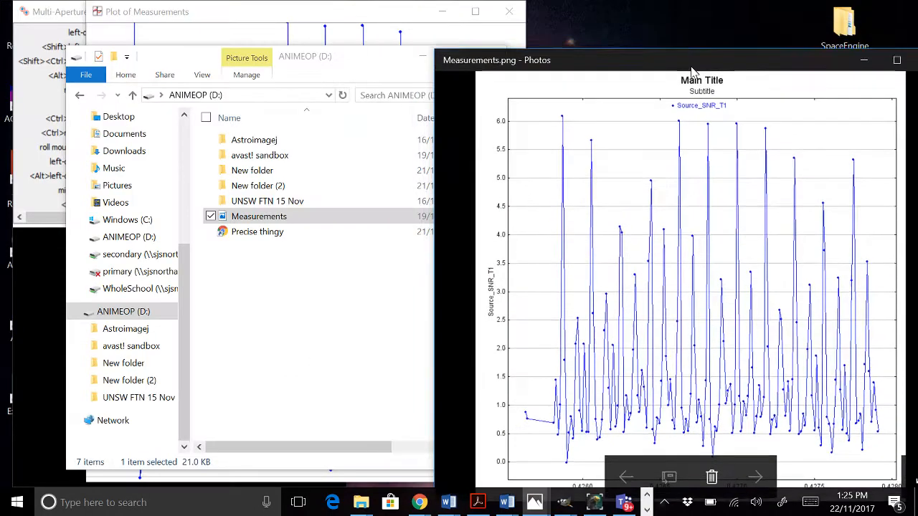